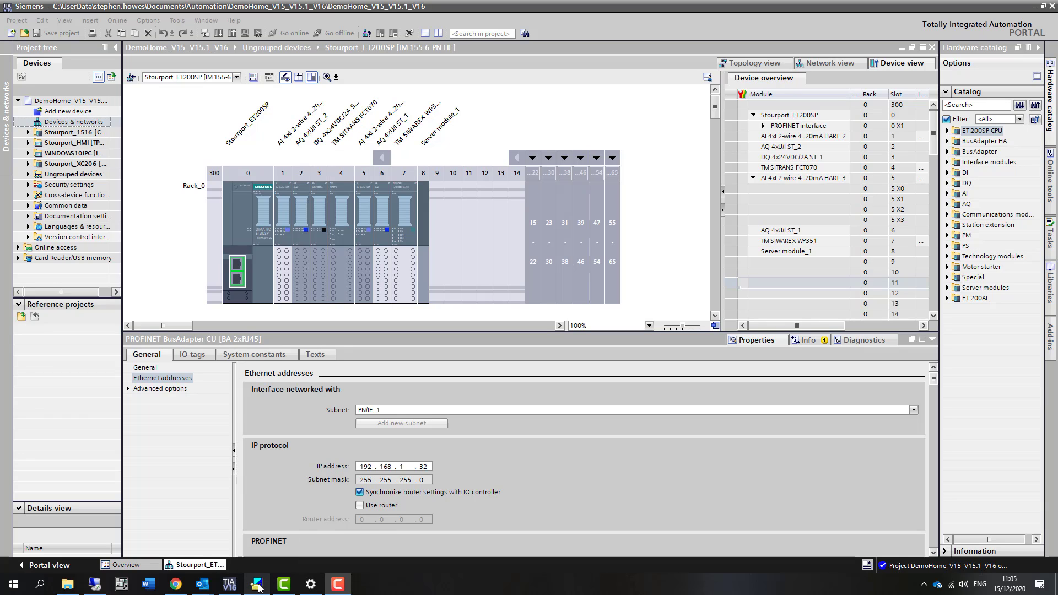
Review the SITRANS FCT070, AQ4 HART and AI4 HART entries, then check all 16 ET200SP devices.
mouse_move(258, 587)
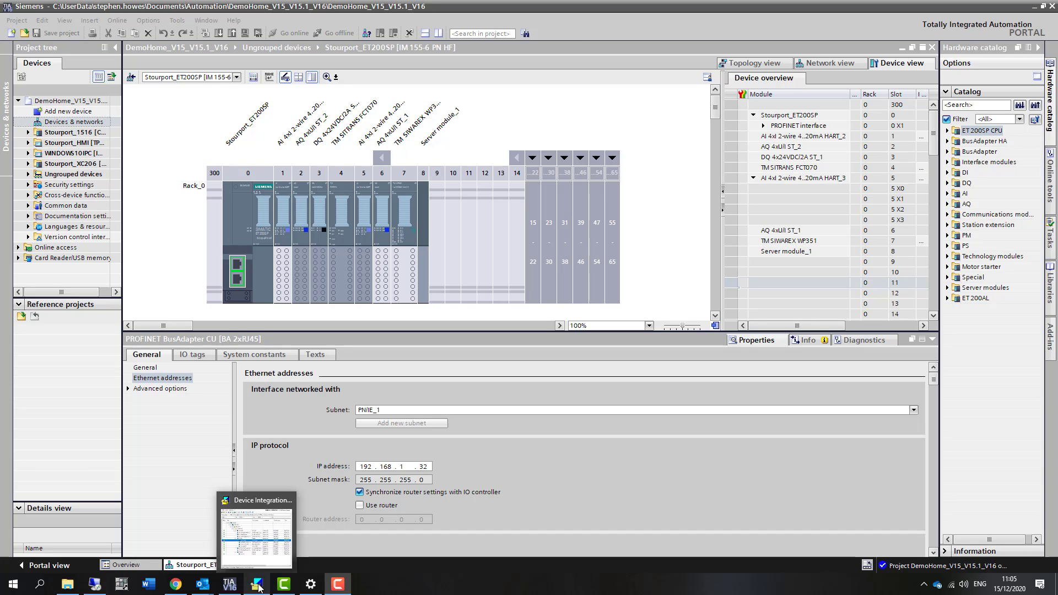
left_click(258, 587)
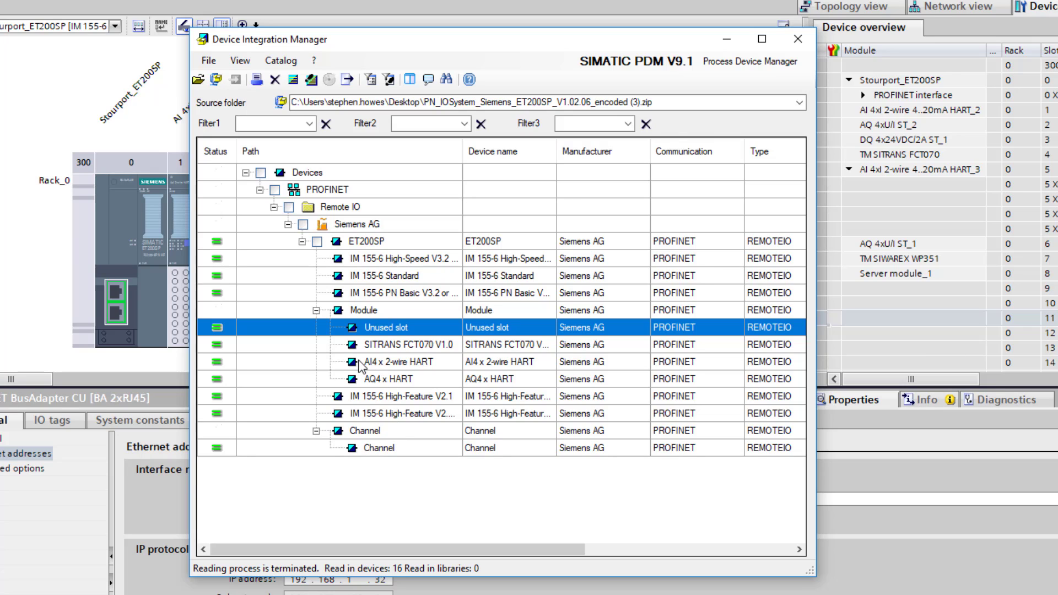
left_click(367, 347)
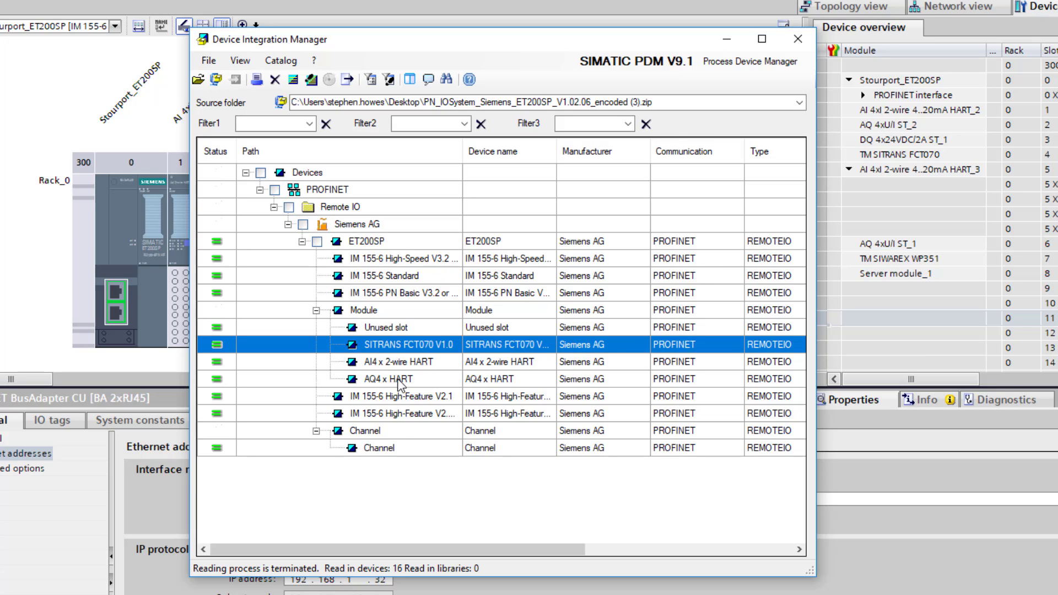
left_click(381, 387)
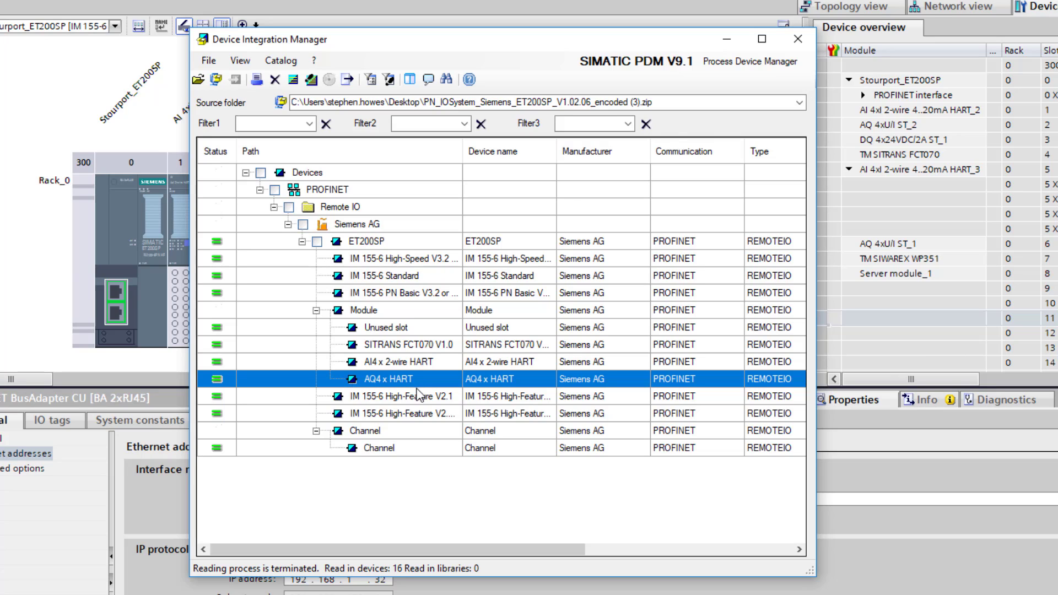
left_click(378, 364)
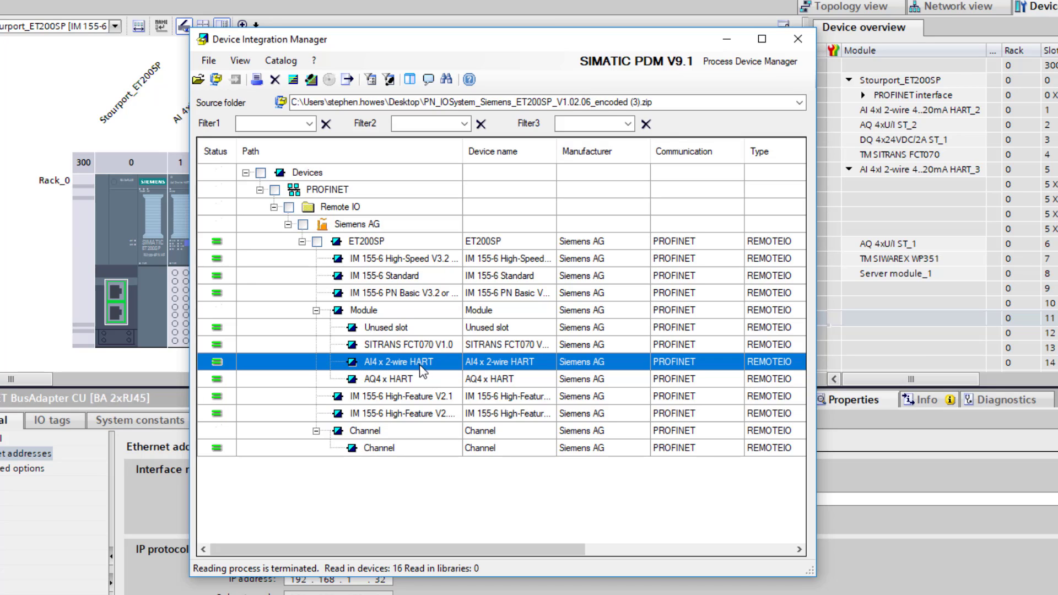
left_click(402, 349)
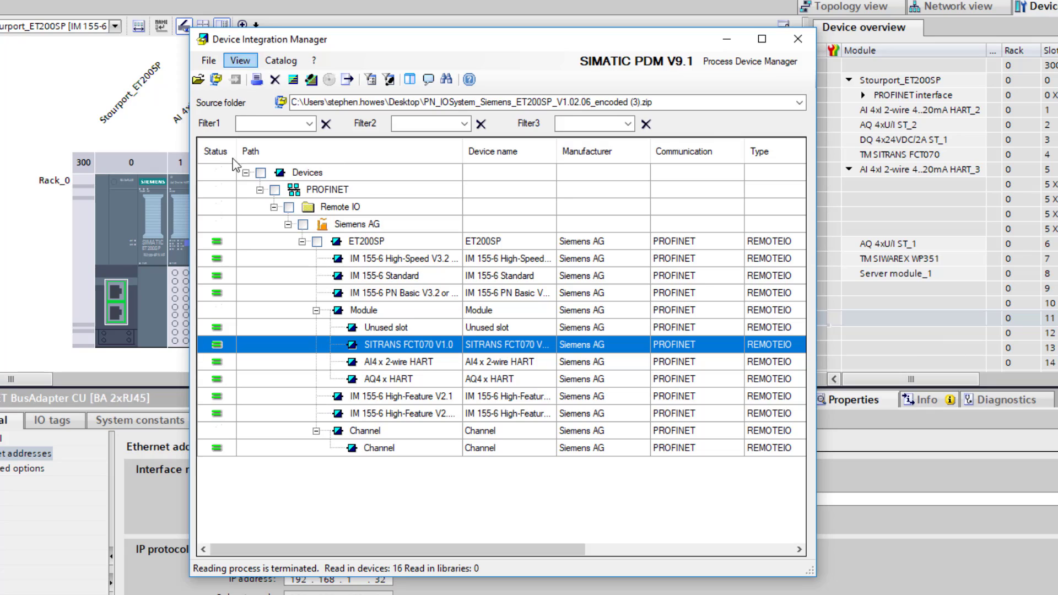
left_click(261, 173)
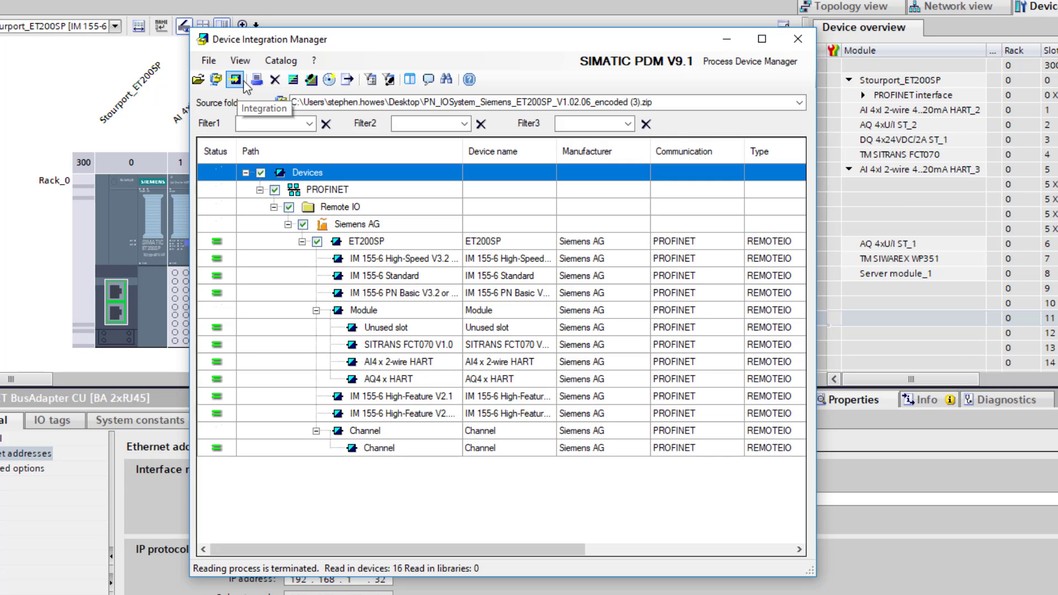
Close Device Integration Manager and select the Stourport_ET200SP head module in rack slot 0.
left_click(798, 41)
left_click(275, 298)
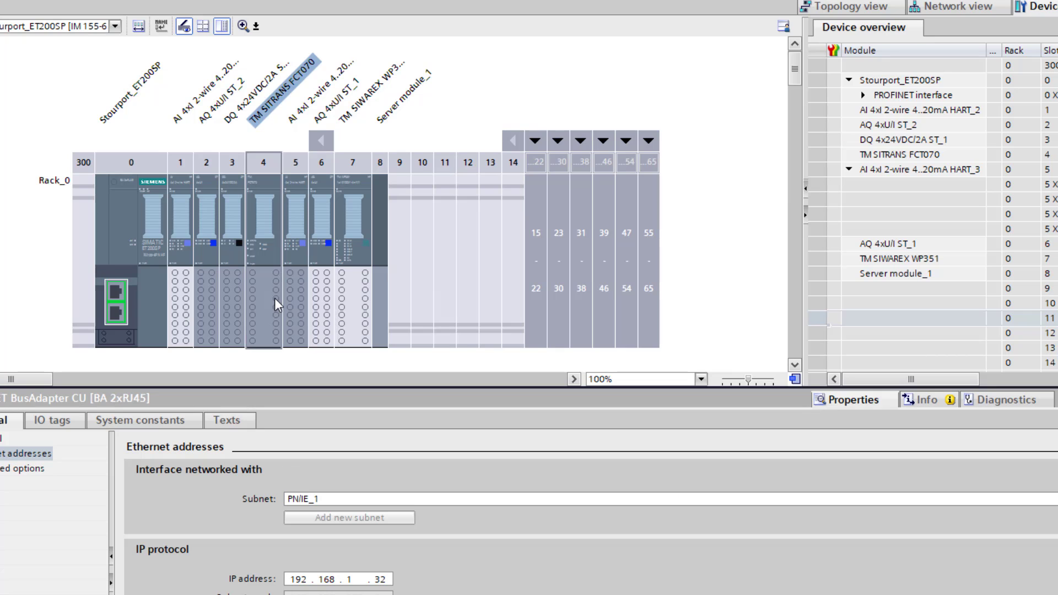
left_click(135, 247)
left_click(126, 169)
left_click(83, 61)
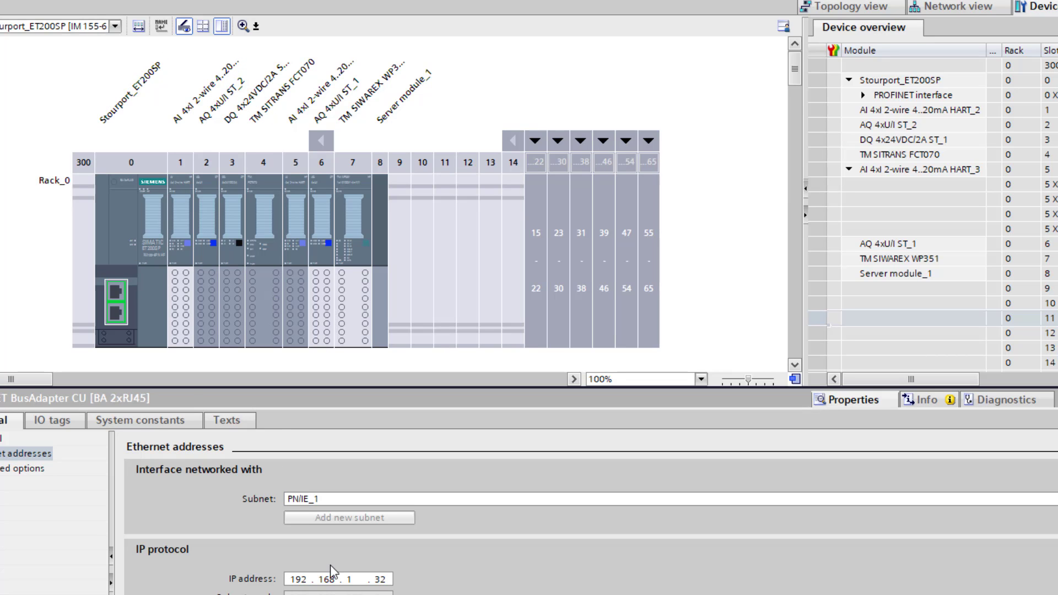
left_click(125, 290)
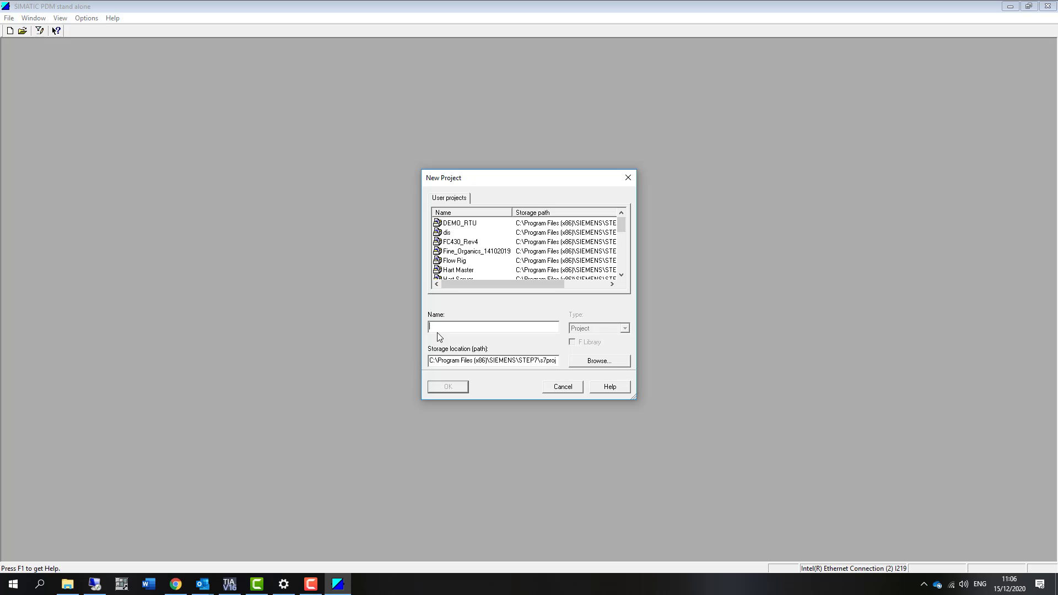
Create the project named FCT070 and select its networks folder.
type("FCT070")
left_click(448, 386)
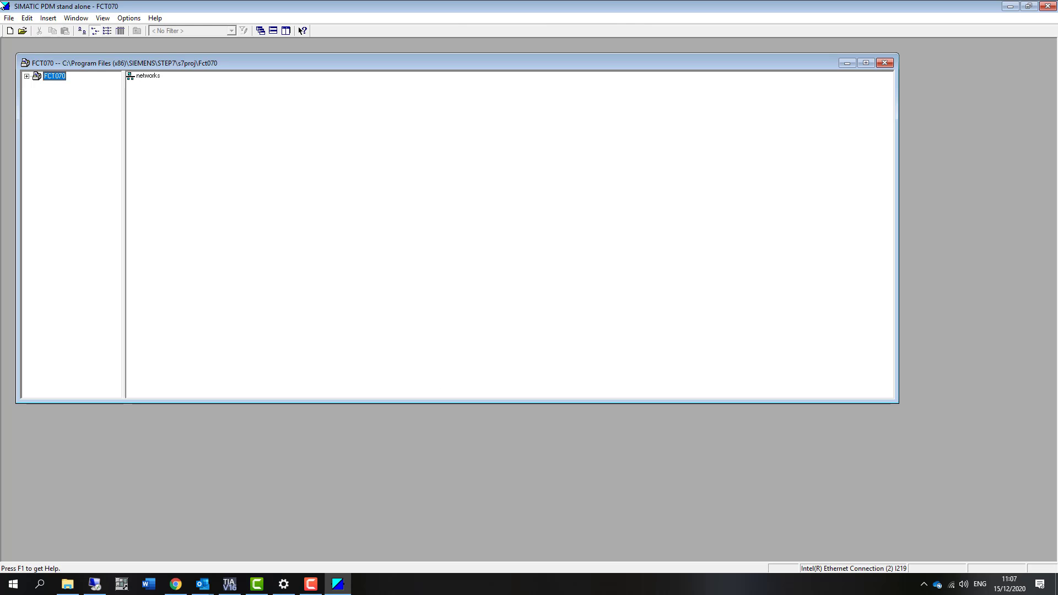
left_click(27, 77)
left_click(61, 86)
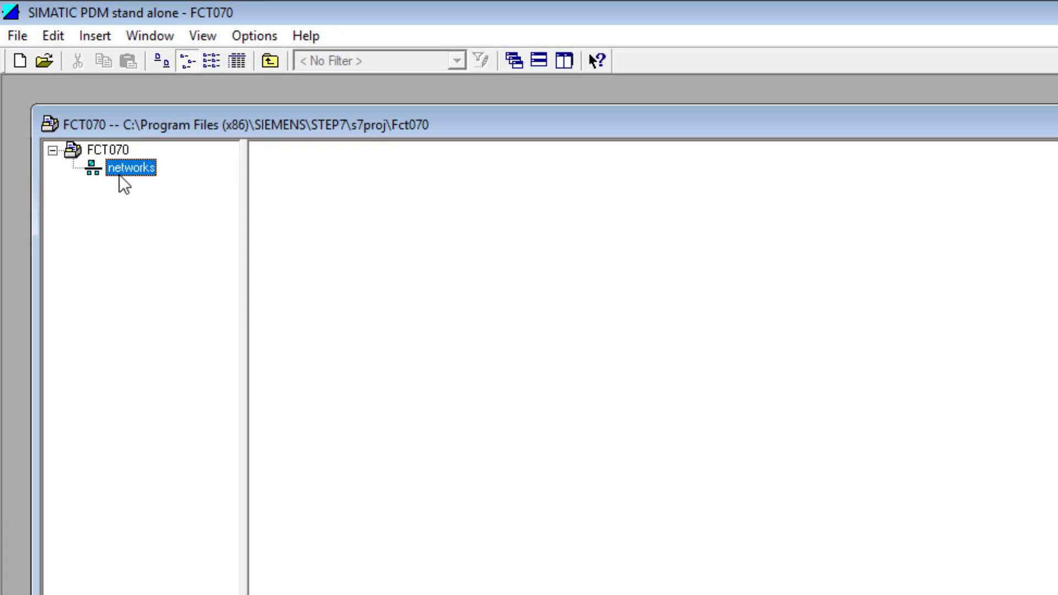
Insert a communication network under networks with device type PROFINET network.
right_click(119, 175)
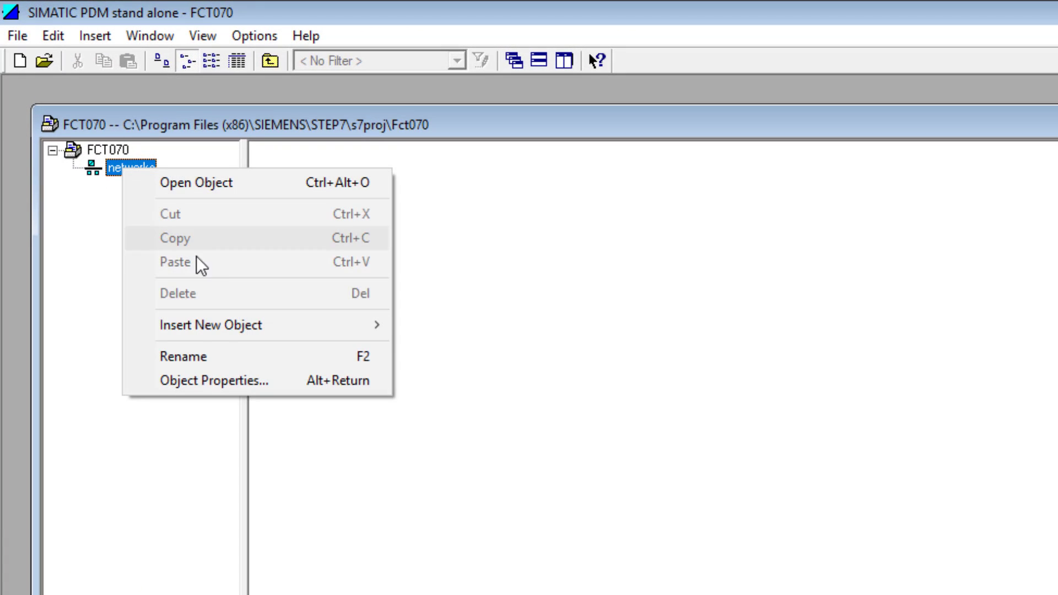
mouse_move(223, 326)
left_click(470, 328)
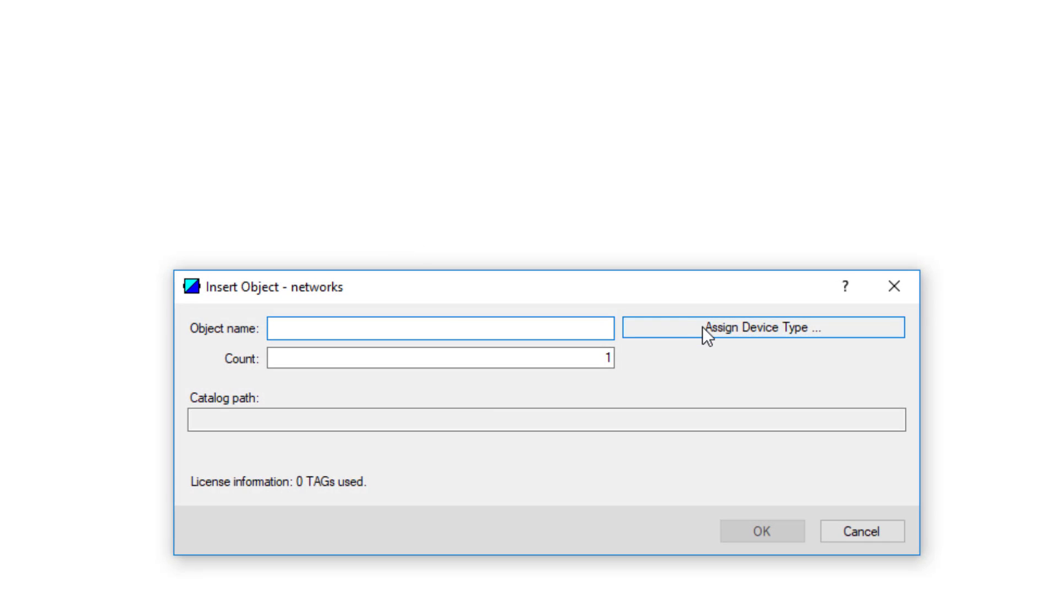
left_click(701, 327)
left_click(295, 212)
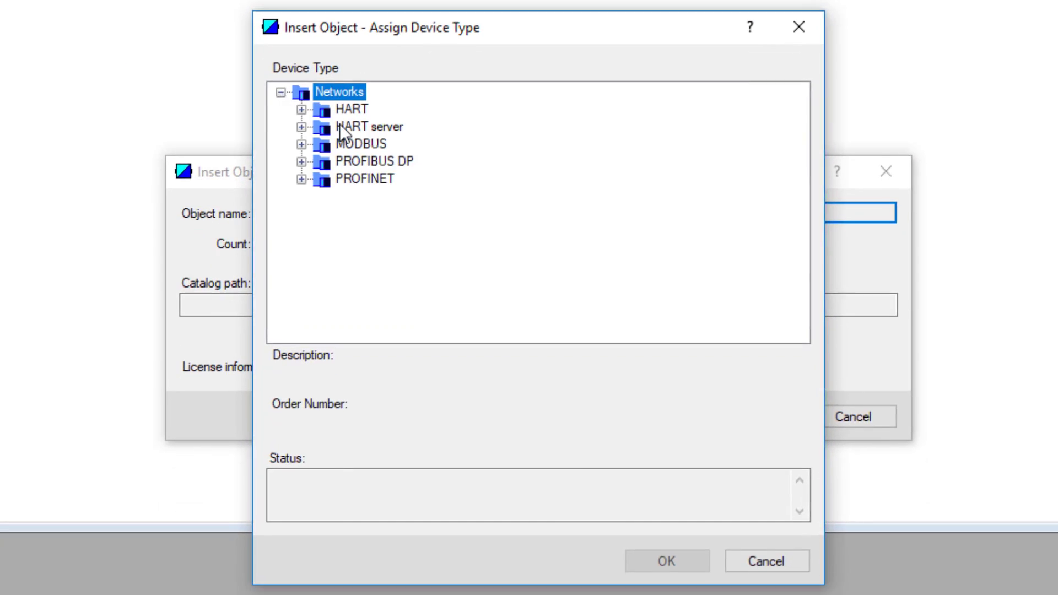
left_click(302, 178)
left_click(388, 212)
left_click(662, 565)
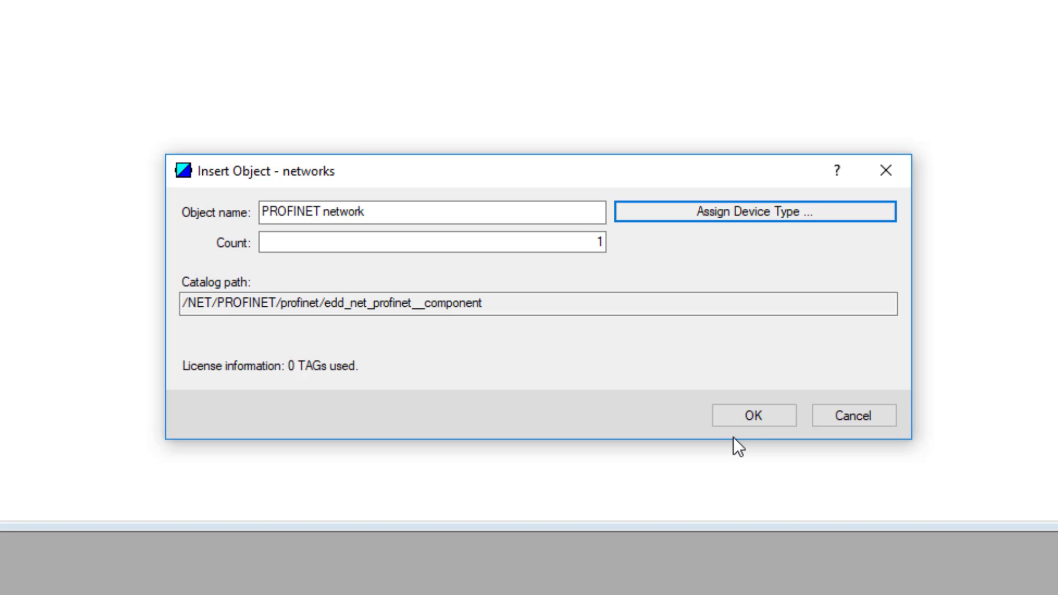
left_click(742, 415)
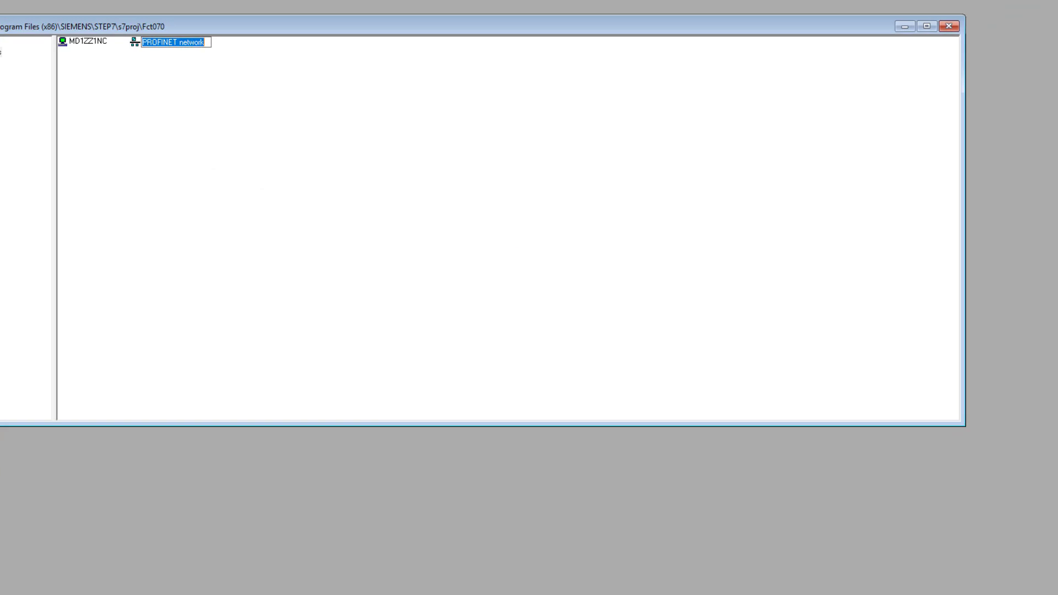
left_click(35, 87)
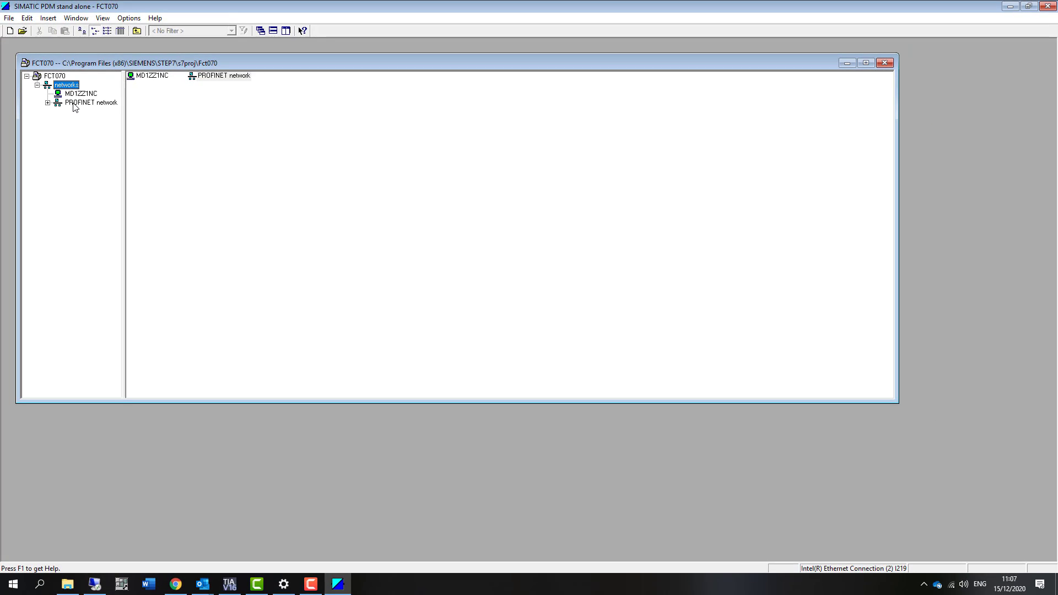
left_click(74, 103)
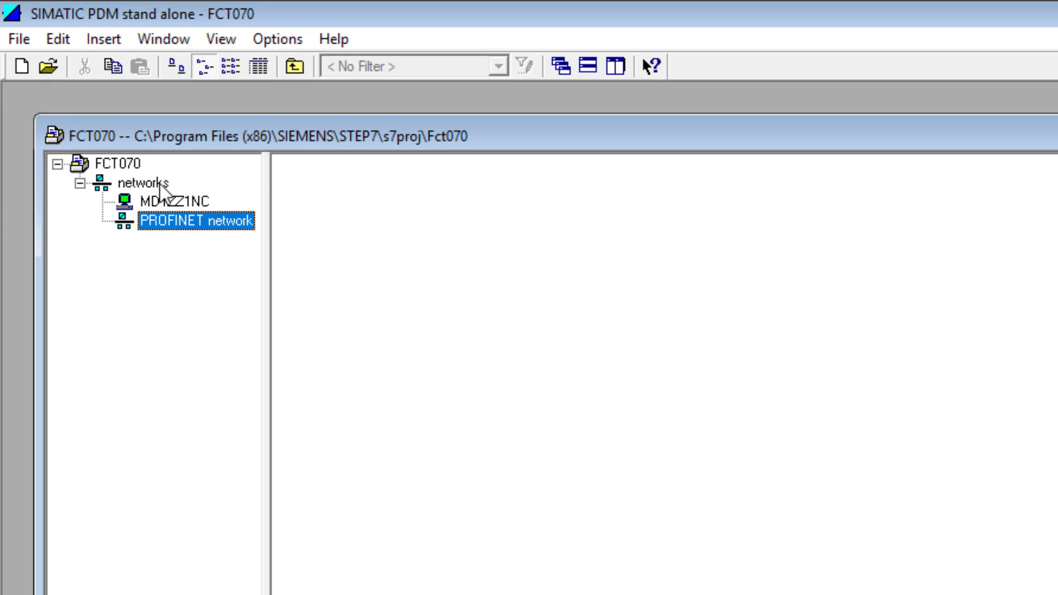
Assign the Intel(R) Dual Band Wireless-AC 8265.TCPIP.Auto.1 adapter to the PC's ETHERNET interface.
left_click(165, 199)
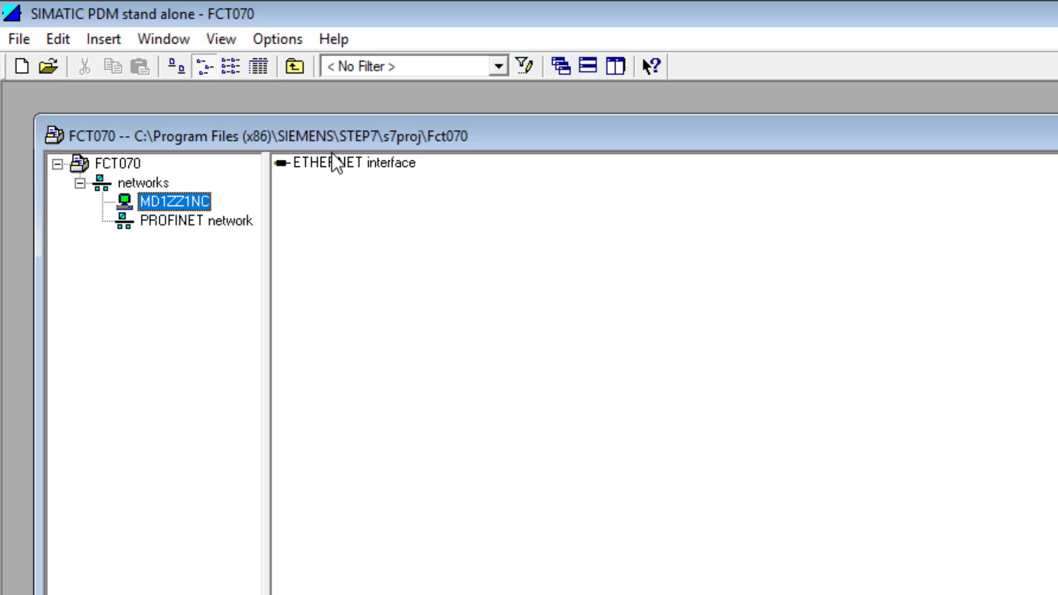
left_click(329, 162)
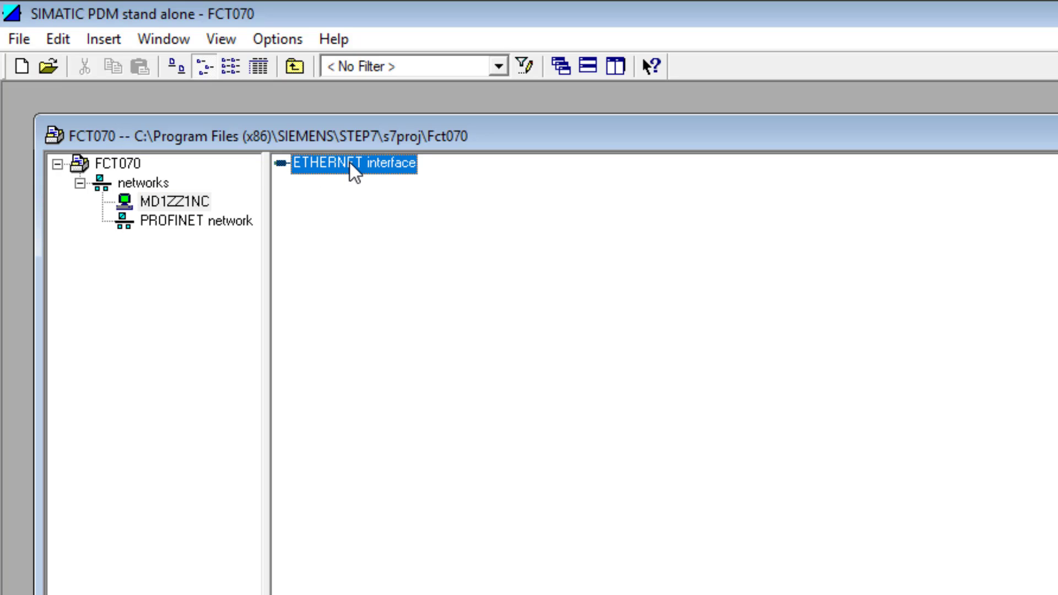
right_click(349, 162)
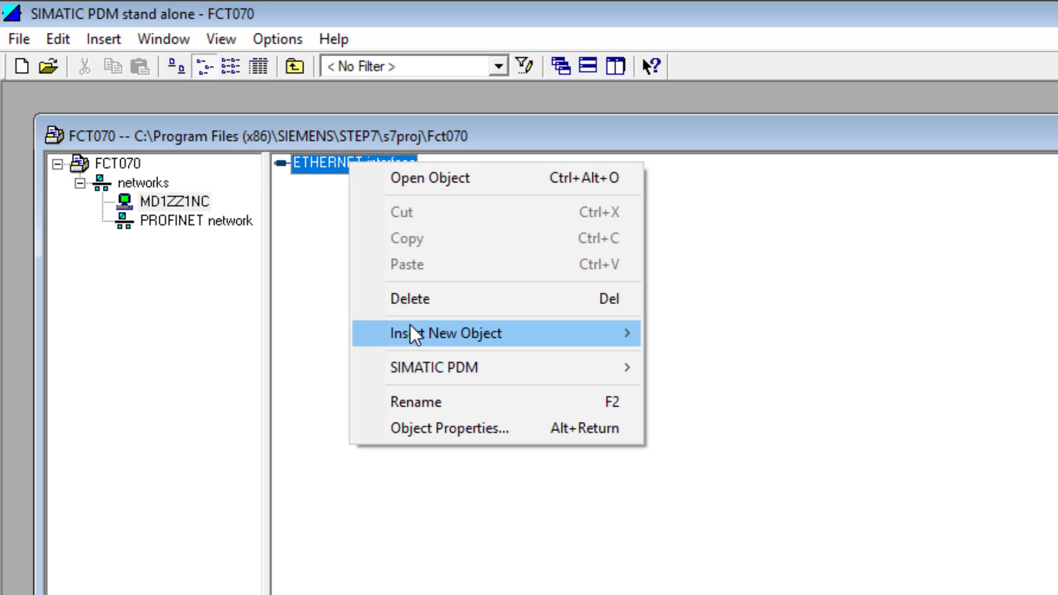
left_click(444, 427)
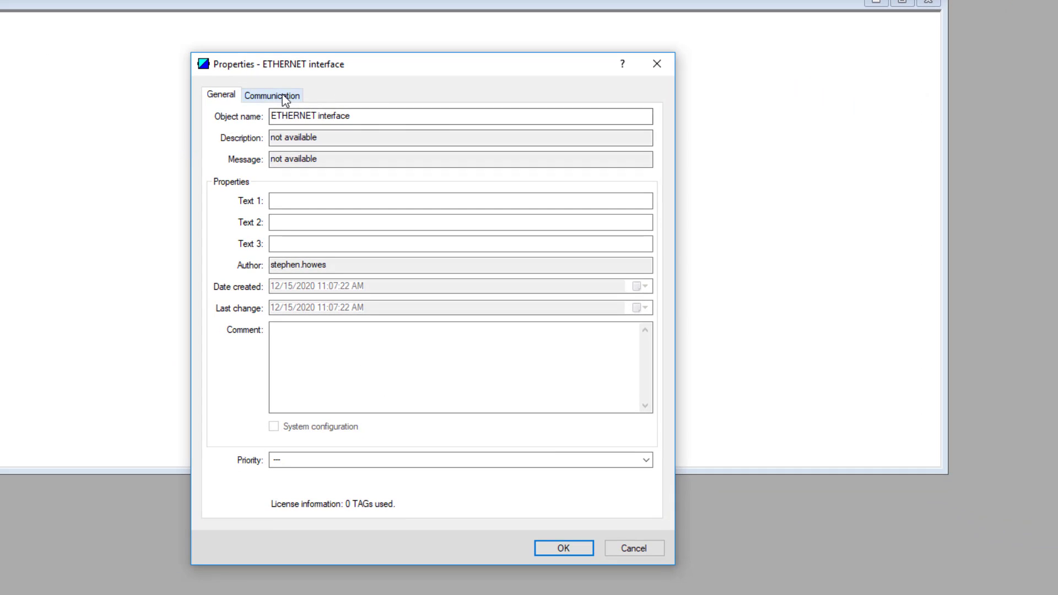
left_click(281, 97)
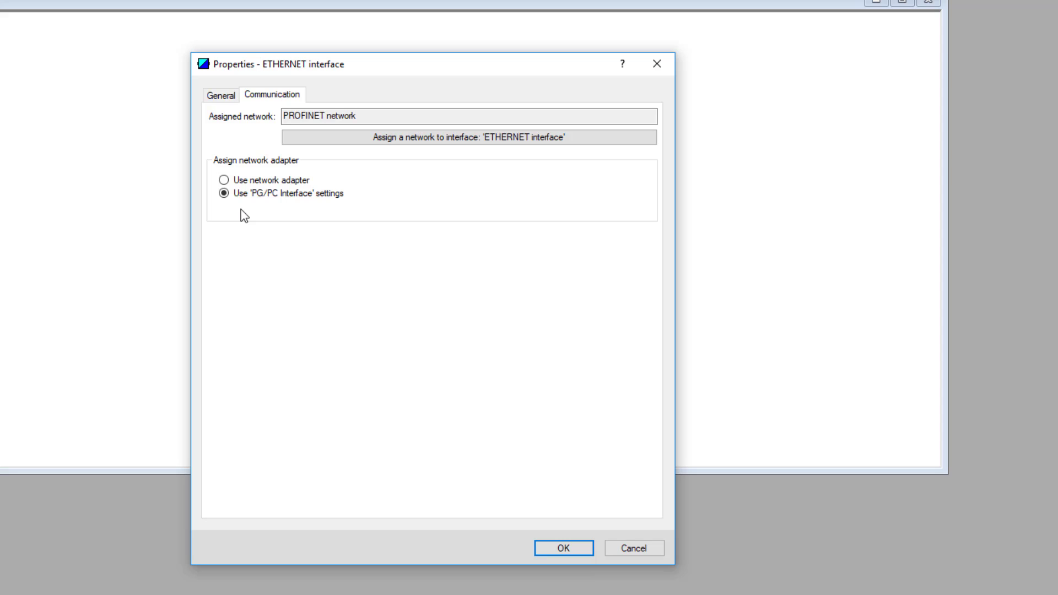
left_click(224, 181)
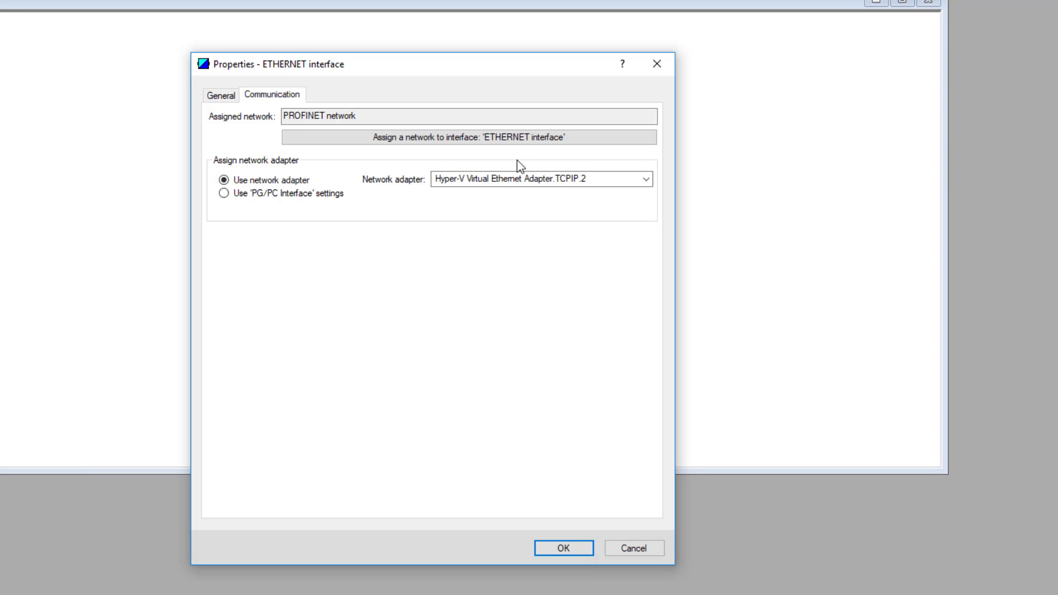
left_click(646, 179)
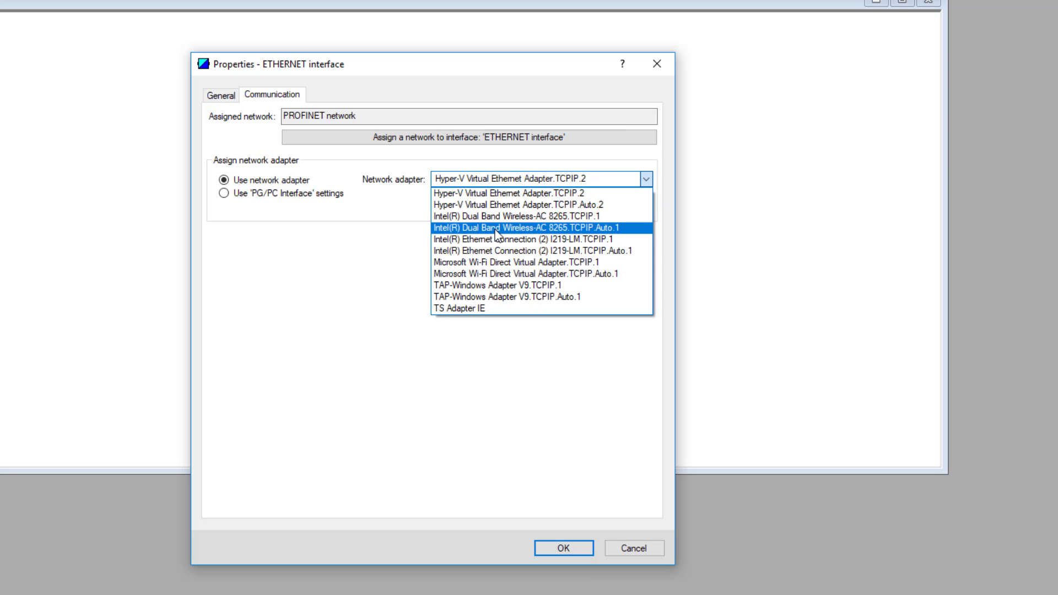
left_click(566, 228)
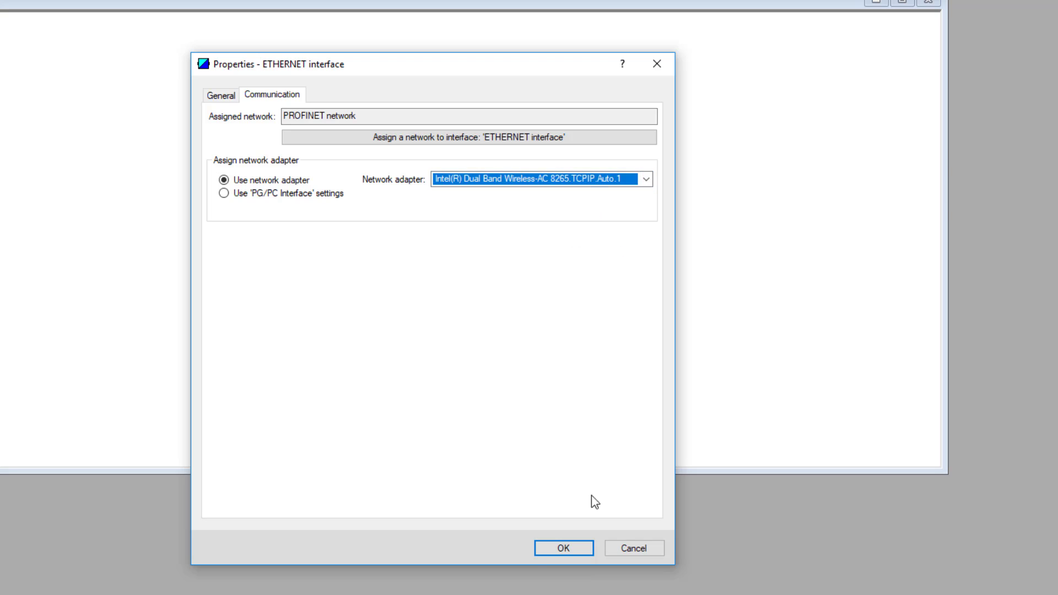
left_click(548, 555)
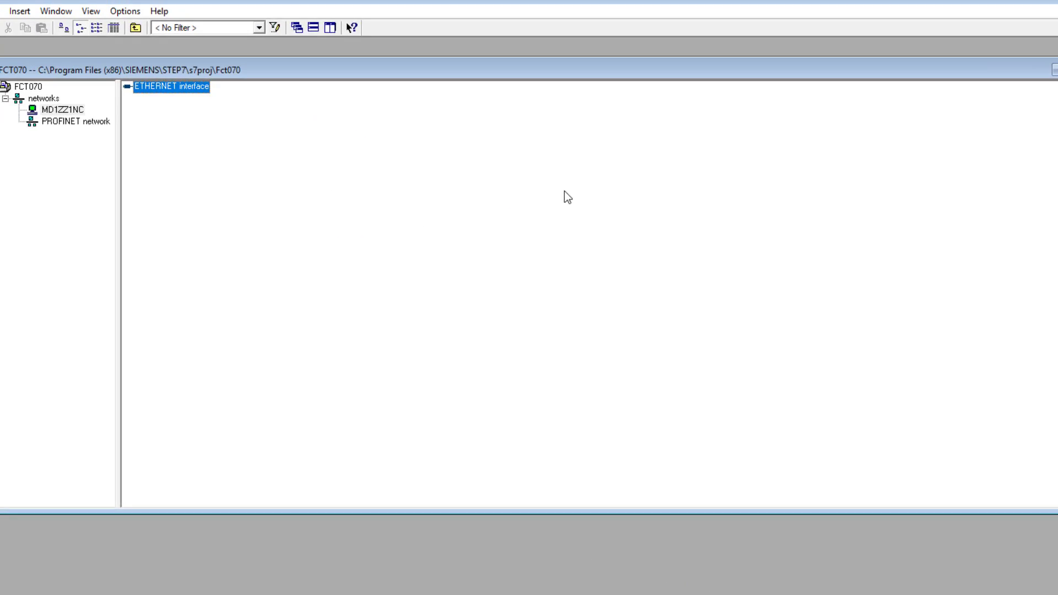
Start the LifeList on the PROFINET network and scan it with diagnostics.
left_click(62, 125)
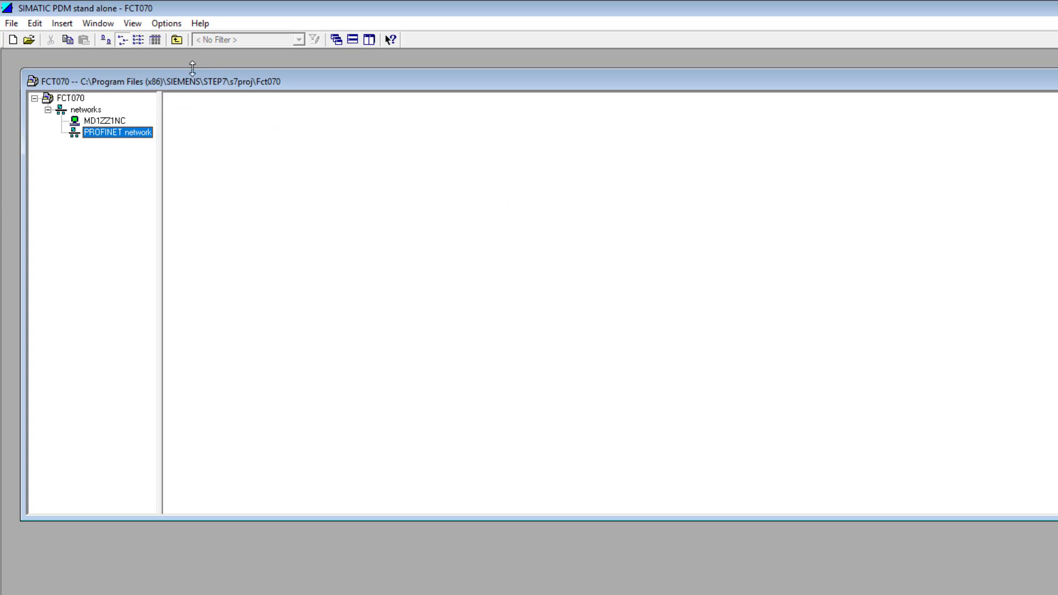
left_click(441, 329)
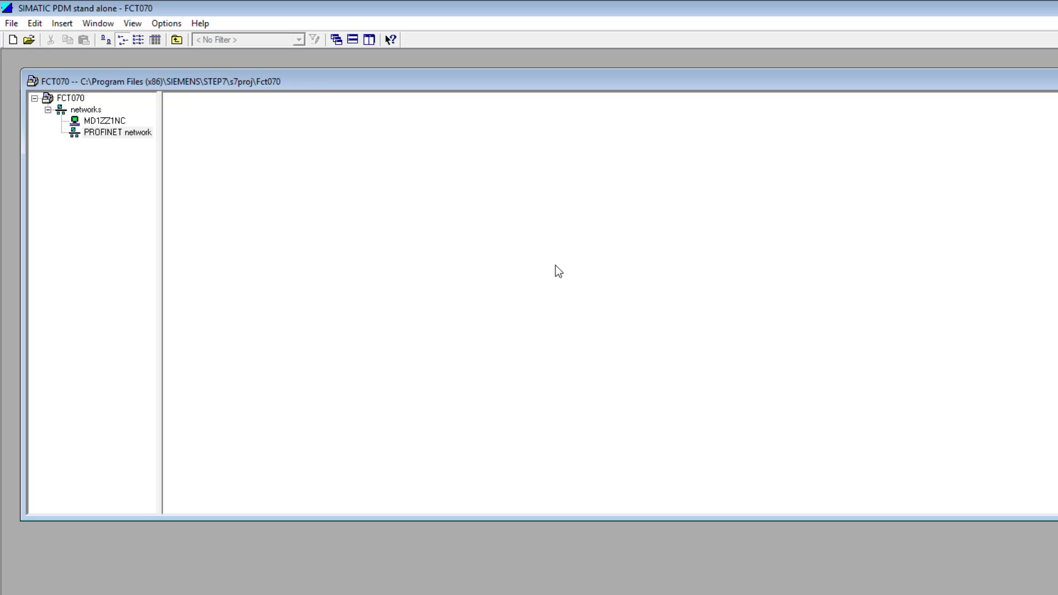
right_click(104, 133)
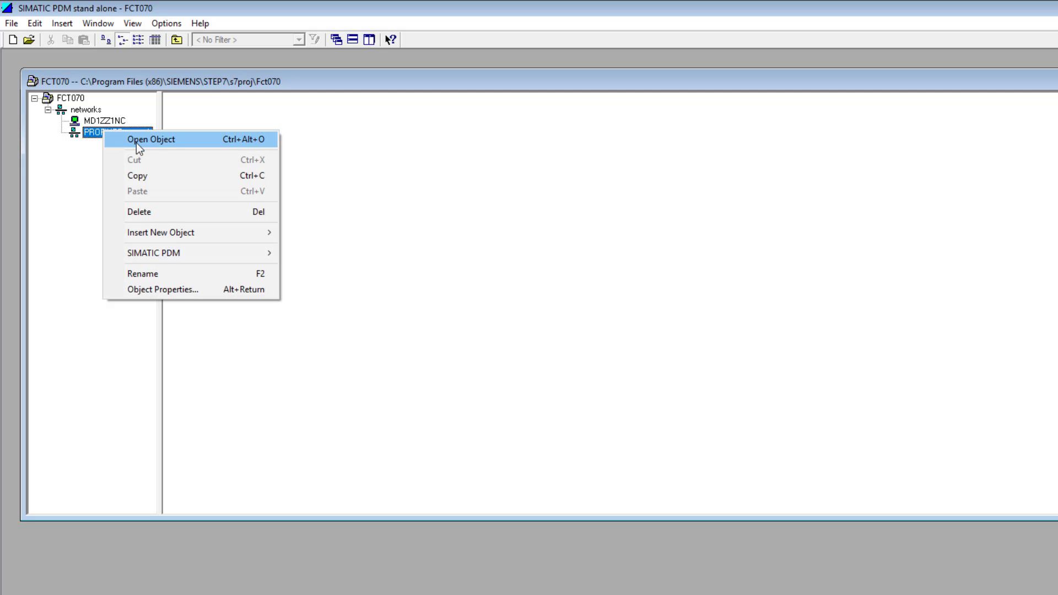
mouse_move(208, 259)
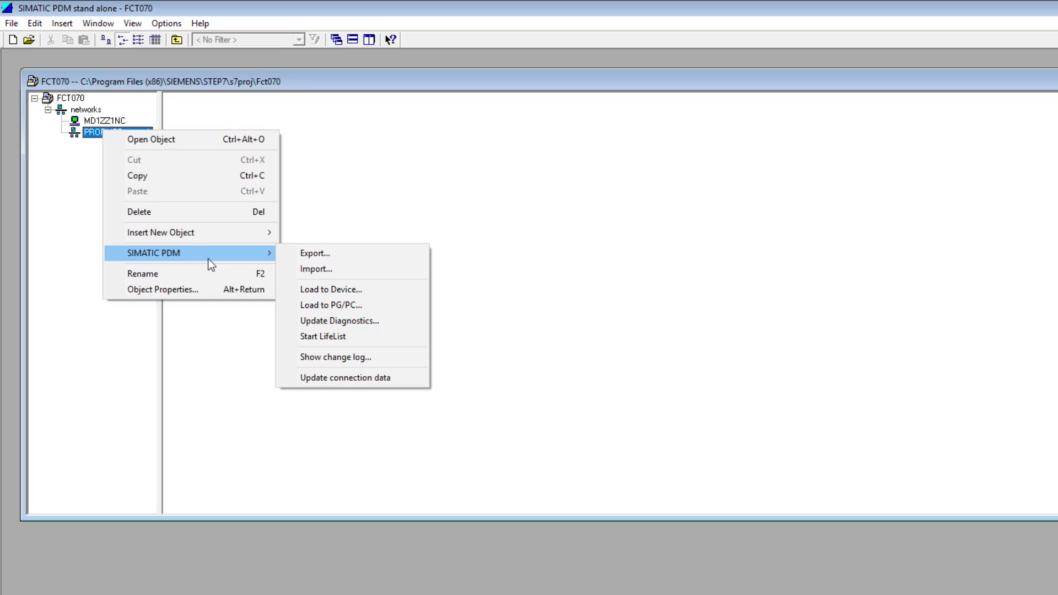
left_click(341, 336)
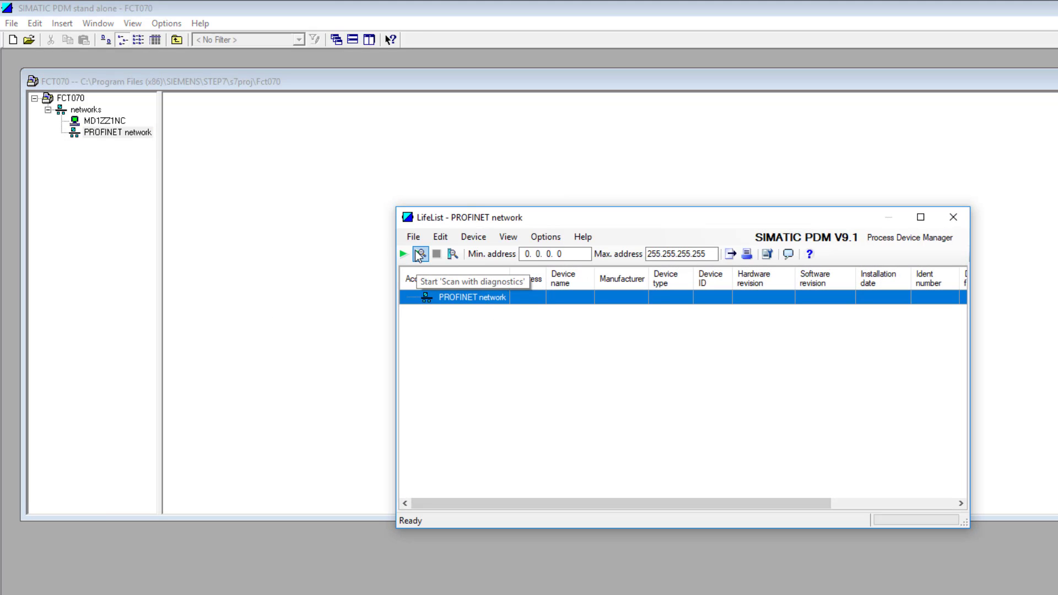
left_click(420, 255)
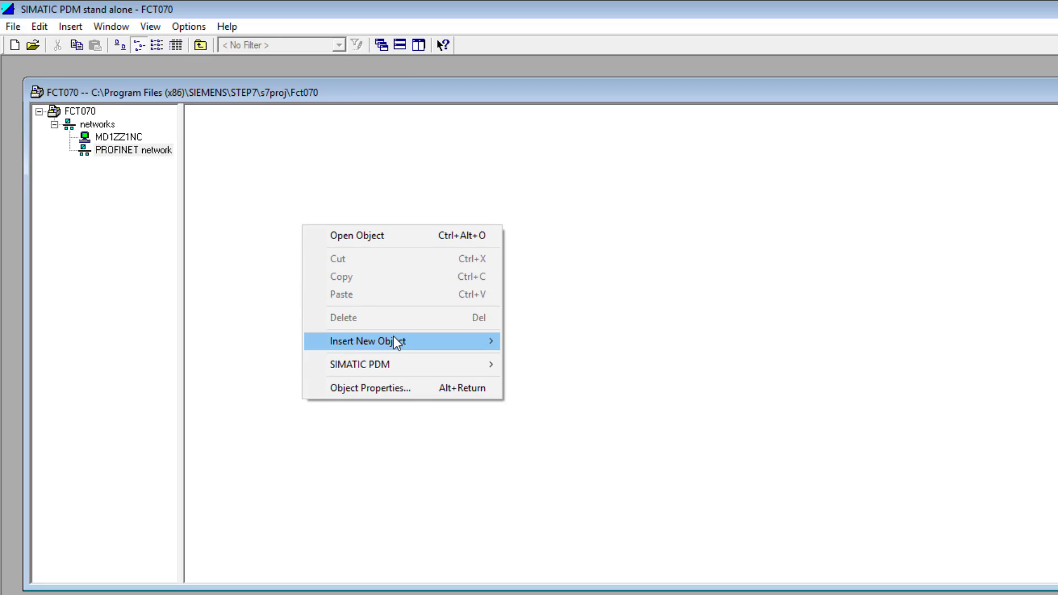
Insert an object at IP 192.168.1.32, identified as IM 155-6 High-Feature V2.2 or higher.
mouse_move(397, 342)
left_click(538, 339)
type("1")
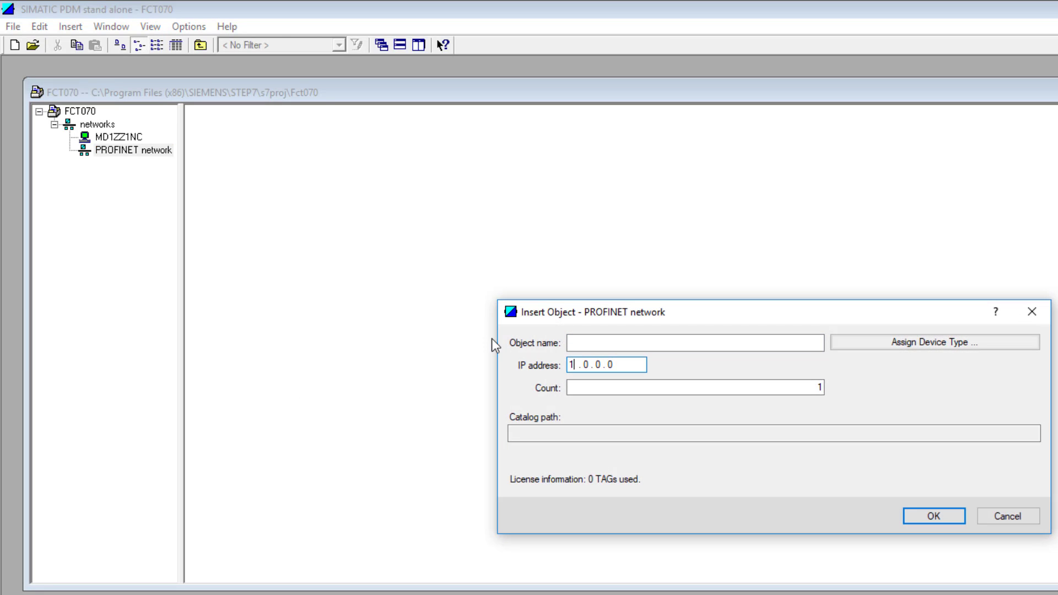
type("92.168.1")
key("period")
type("32")
left_click(939, 344)
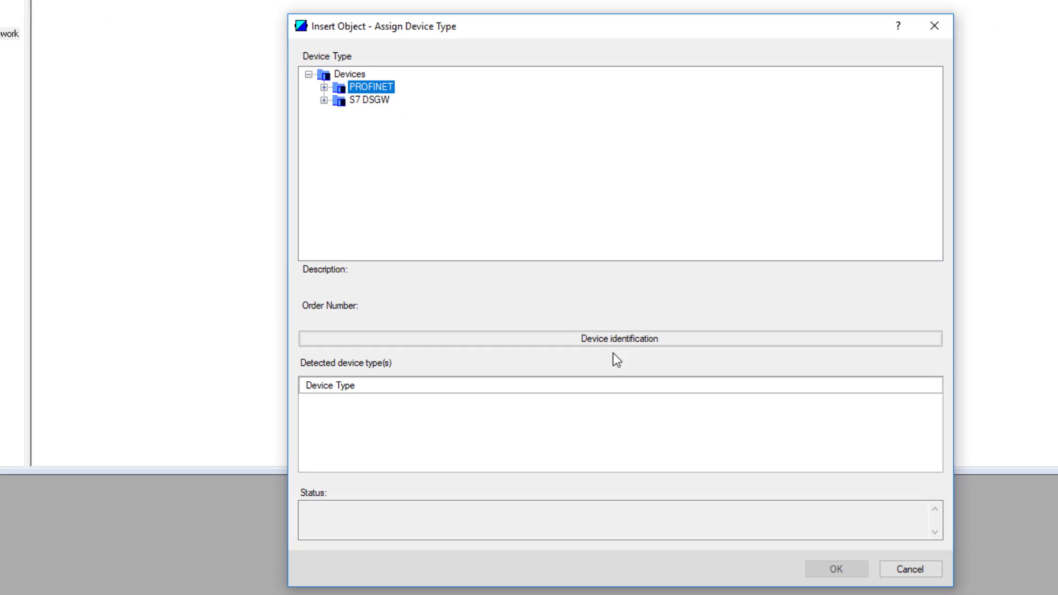
left_click(683, 398)
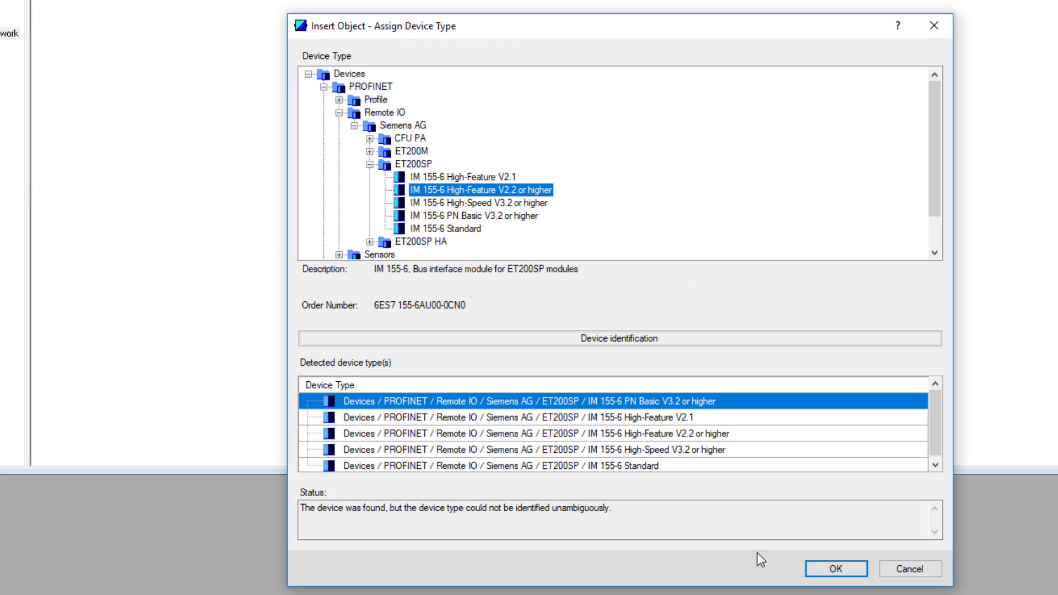
left_click(818, 572)
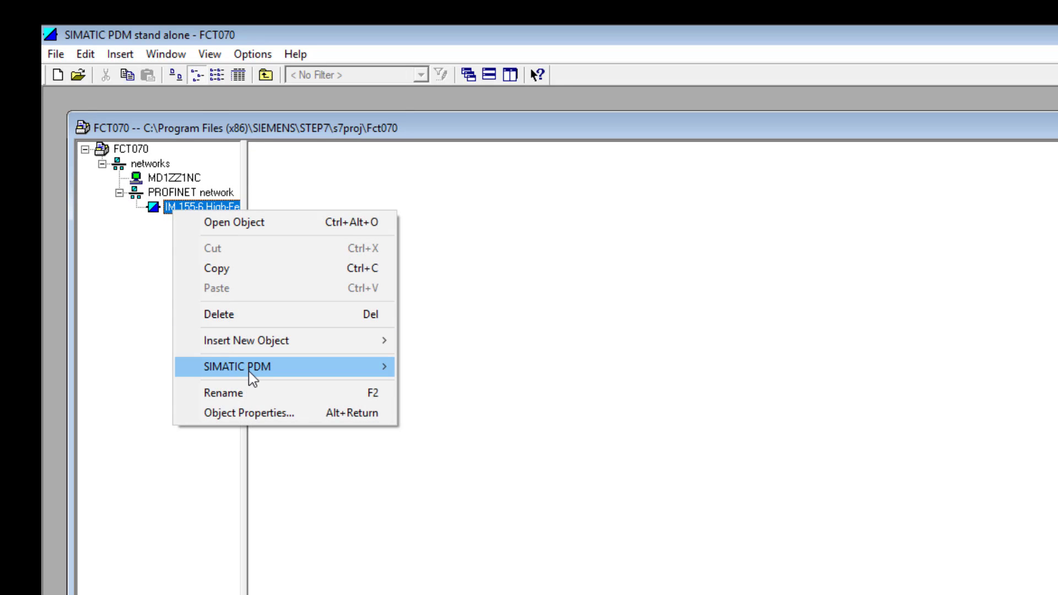
Update the new IM 155-6 station's diagnostics and widen the project tree.
mouse_move(186, 368)
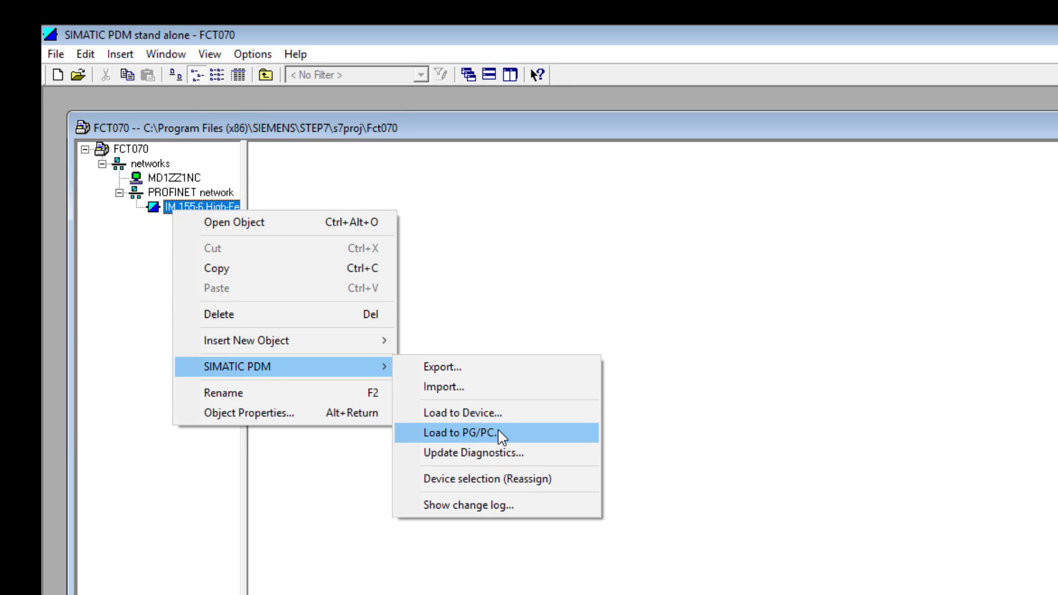
left_click(508, 453)
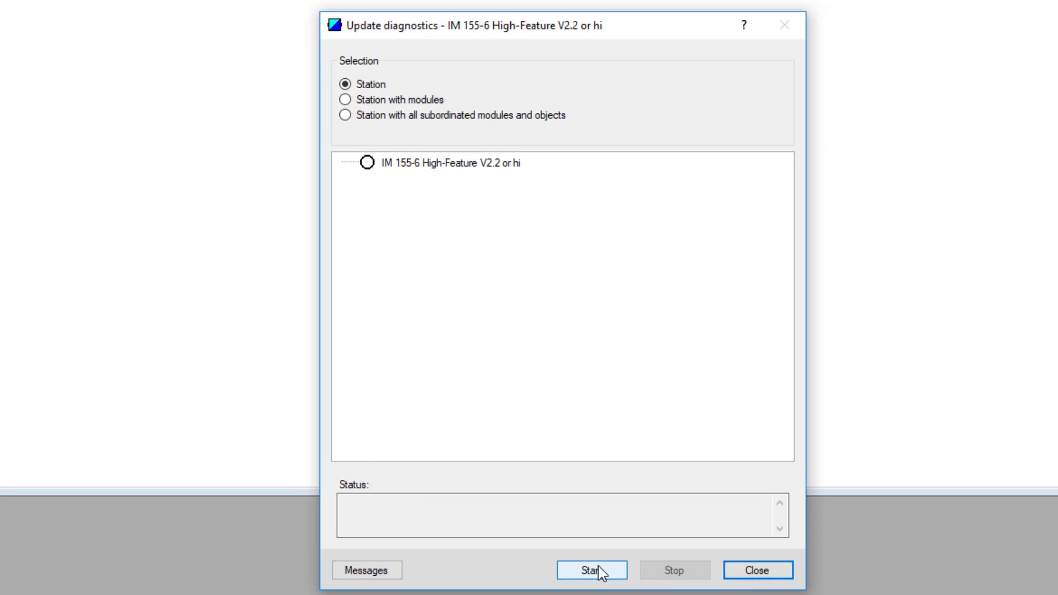
left_click(595, 570)
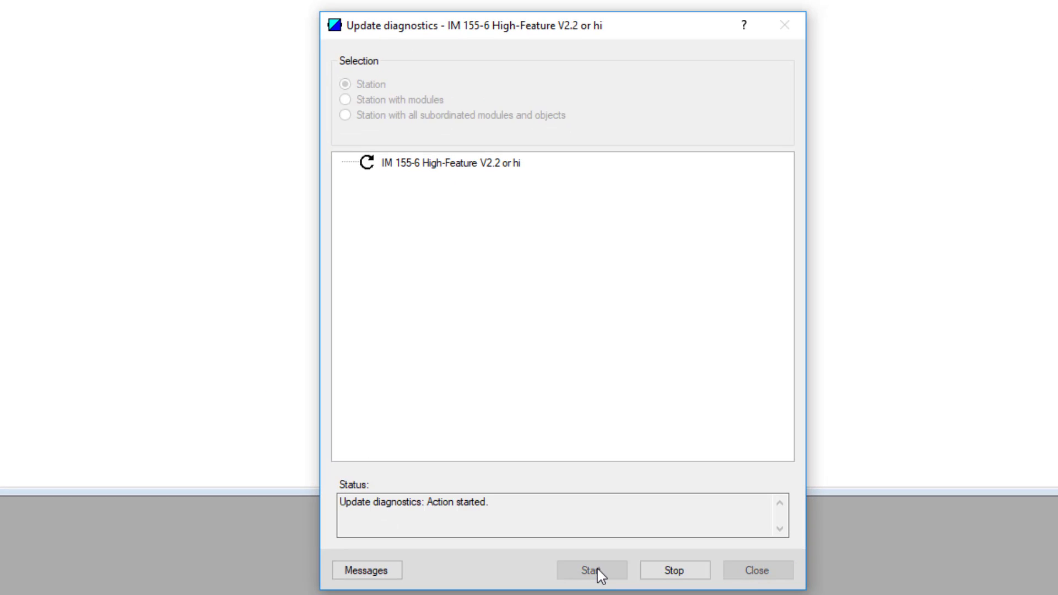
left_click(756, 571)
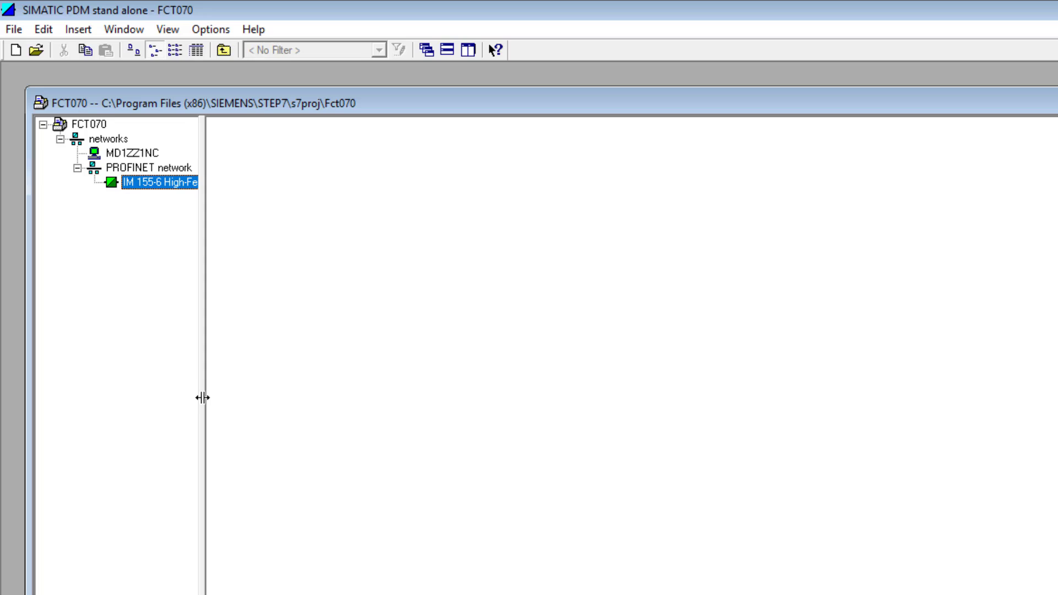
left_click_drag(203, 398, 448, 419)
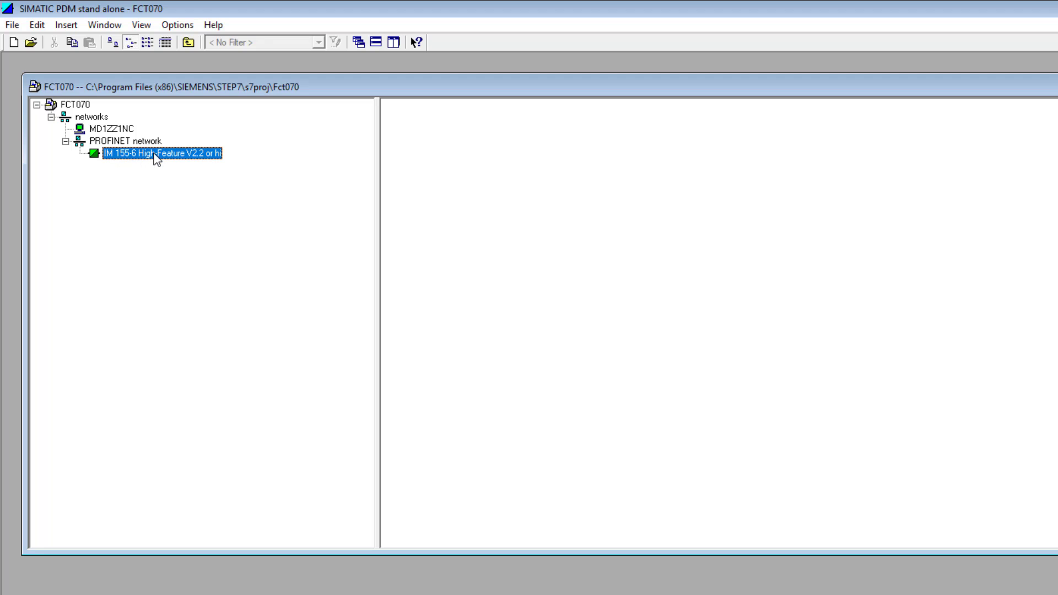
Insert a SITRANS FCT070 V1.0 module (7ME4138-6AA00-0BB1) in slot 4 of the IM 155-6 station.
right_click(540, 233)
mouse_move(619, 347)
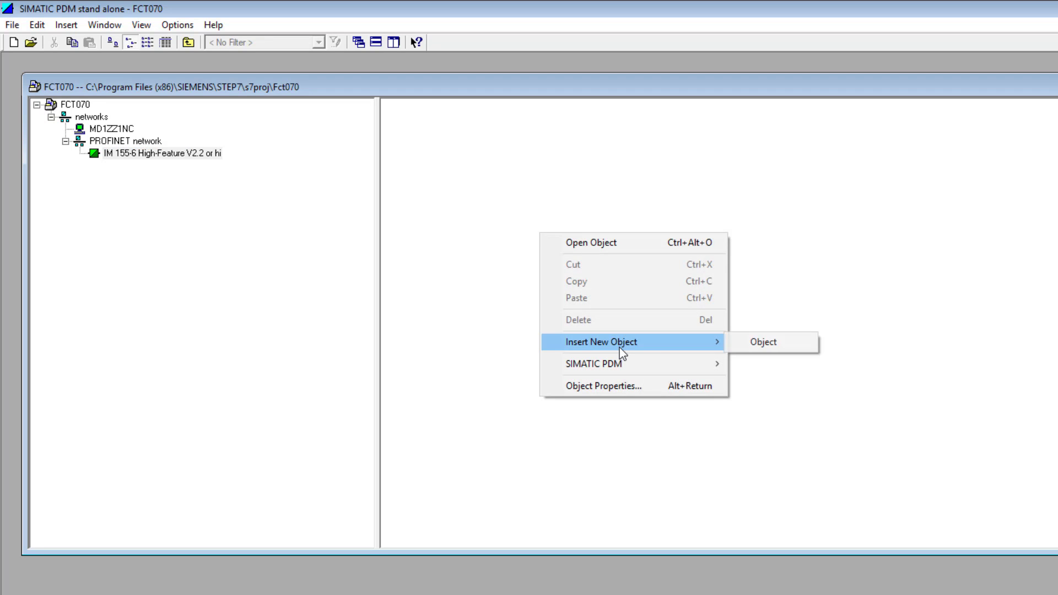
left_click(782, 348)
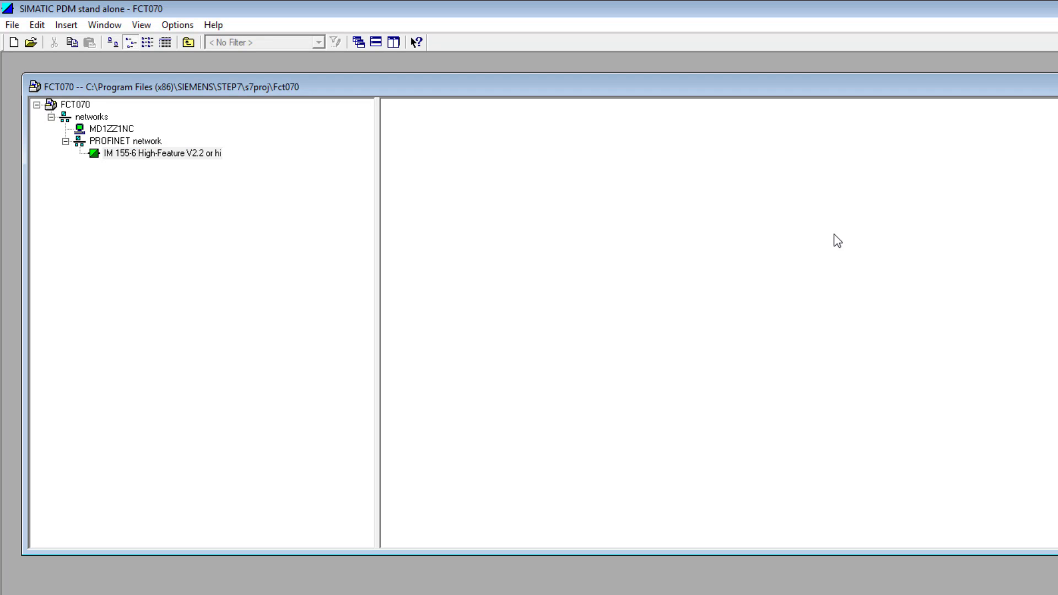
double_click(770, 343)
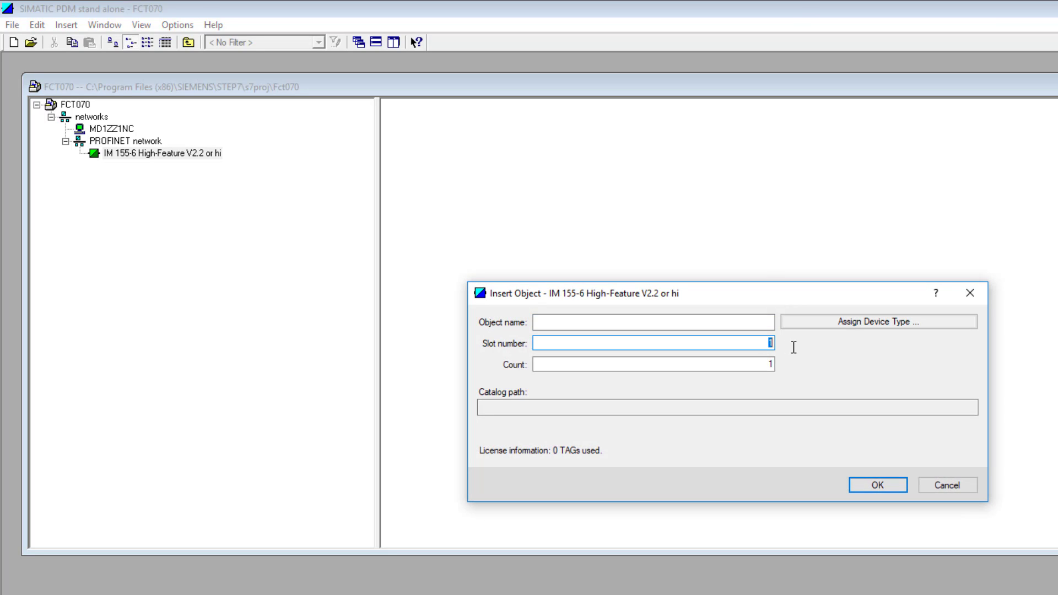
left_click(829, 323)
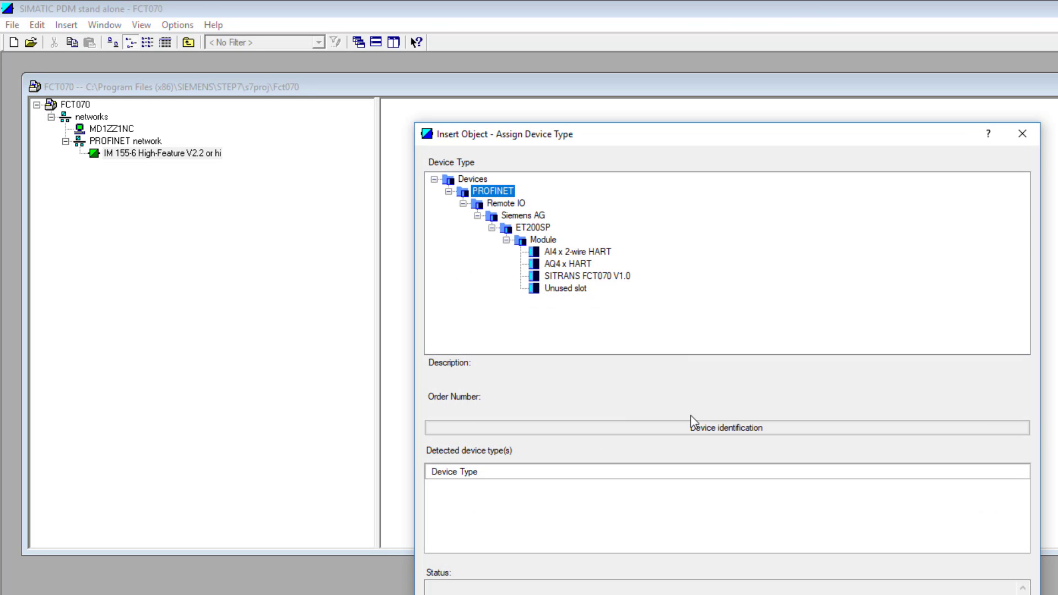
left_click(586, 277)
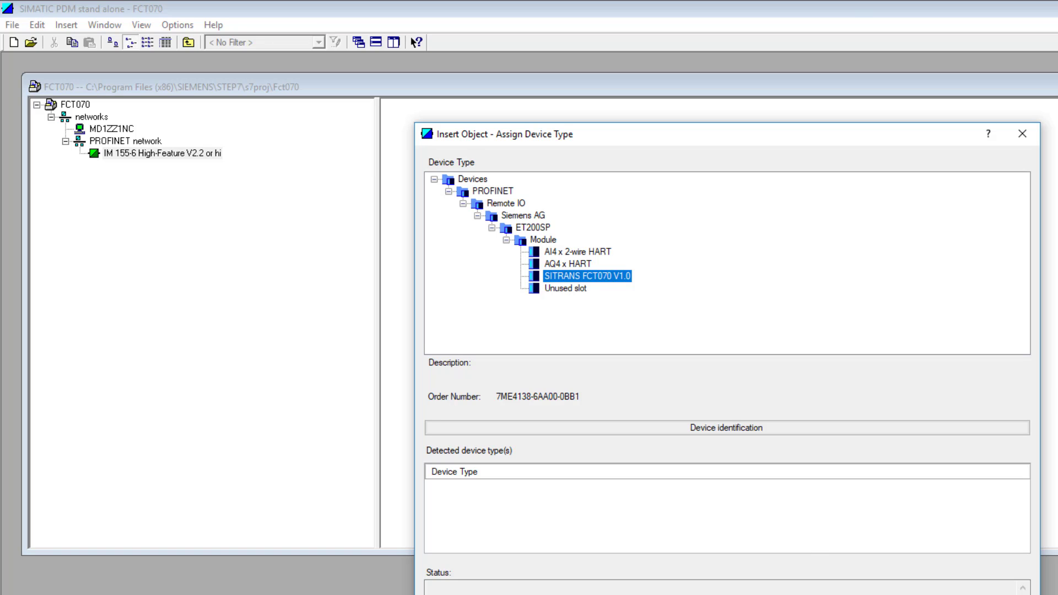
key("Return")
left_click(870, 480)
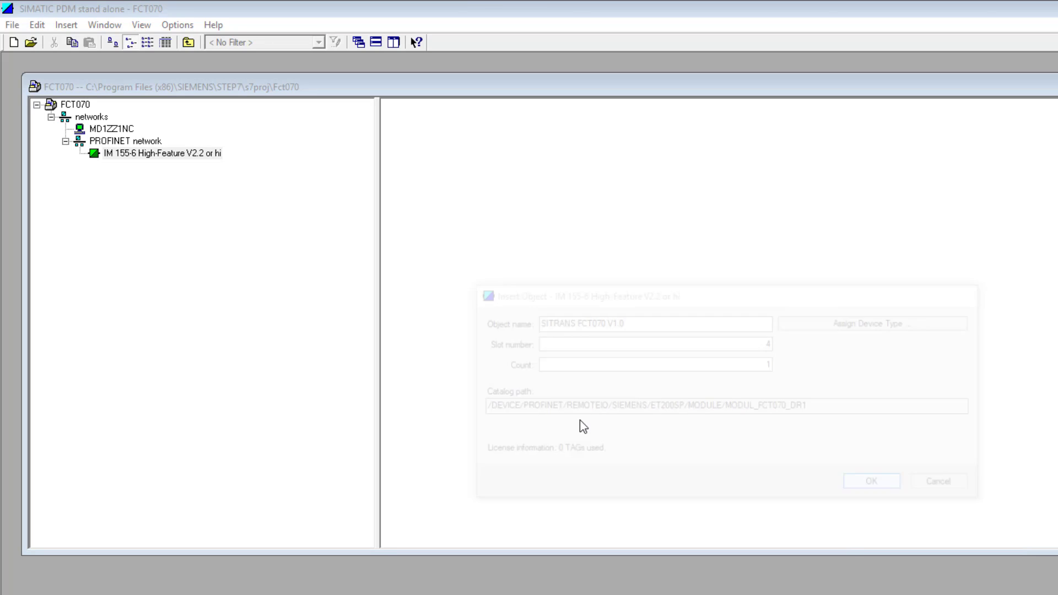
left_click(80, 153)
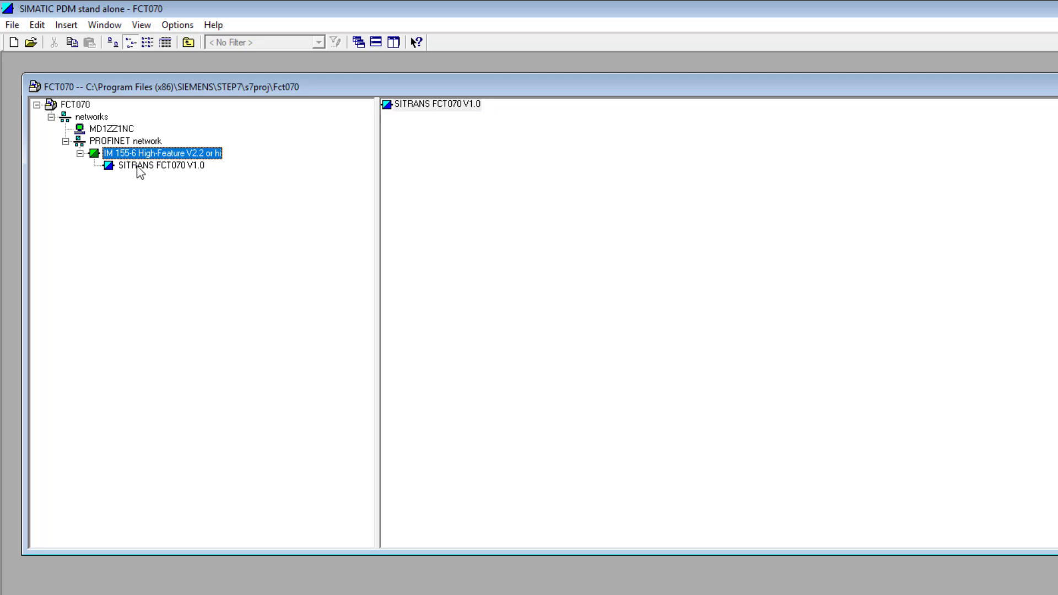
Run SIMATIC PDM > Update Diagnostics on the SITRANS FCT070 V1.0 module.
left_click(136, 166)
right_click(136, 165)
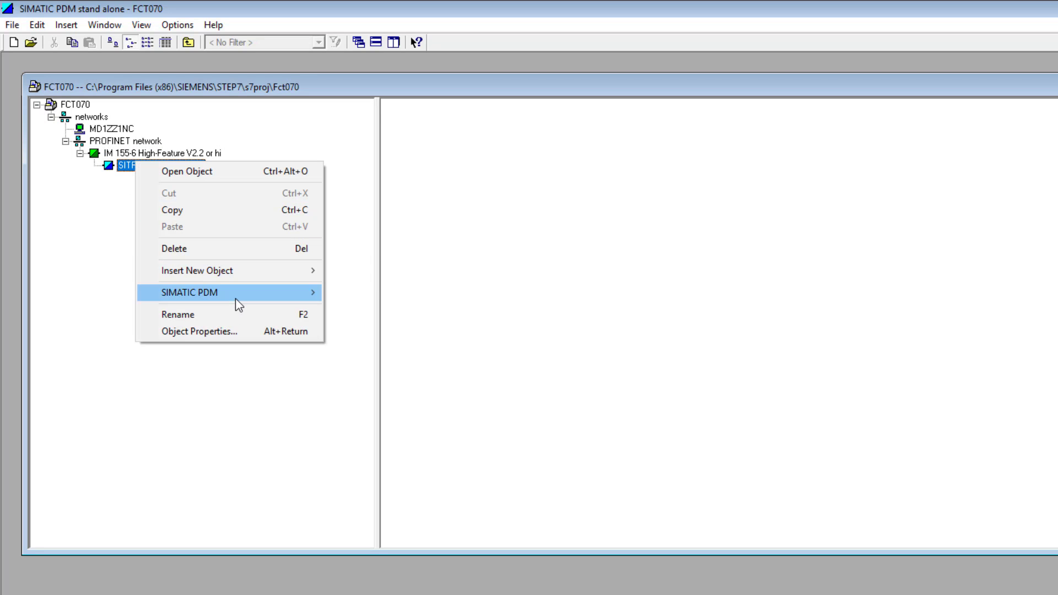
mouse_move(236, 297)
left_click(434, 366)
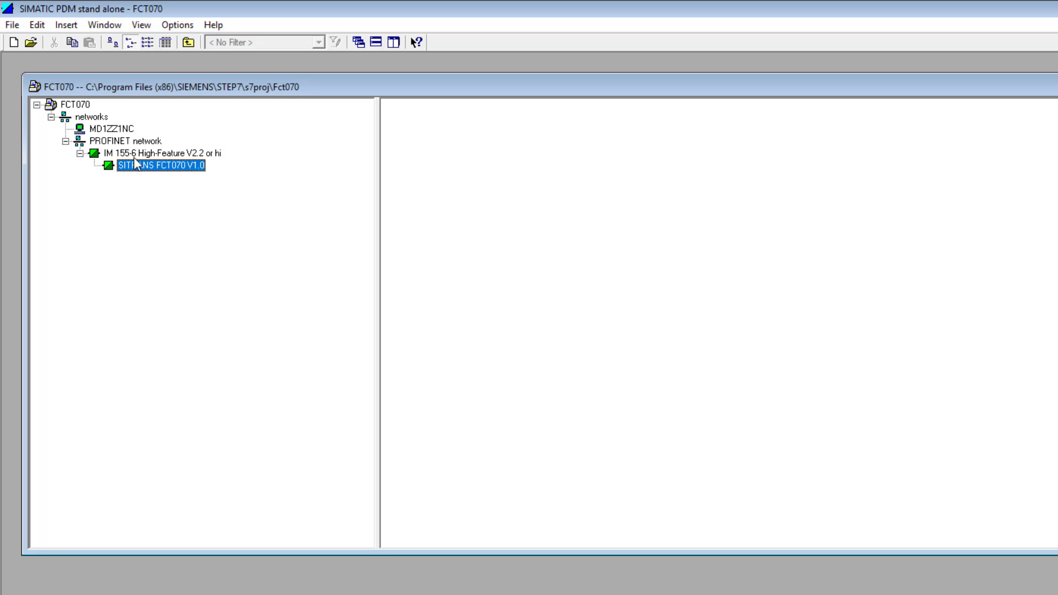
right_click(173, 167)
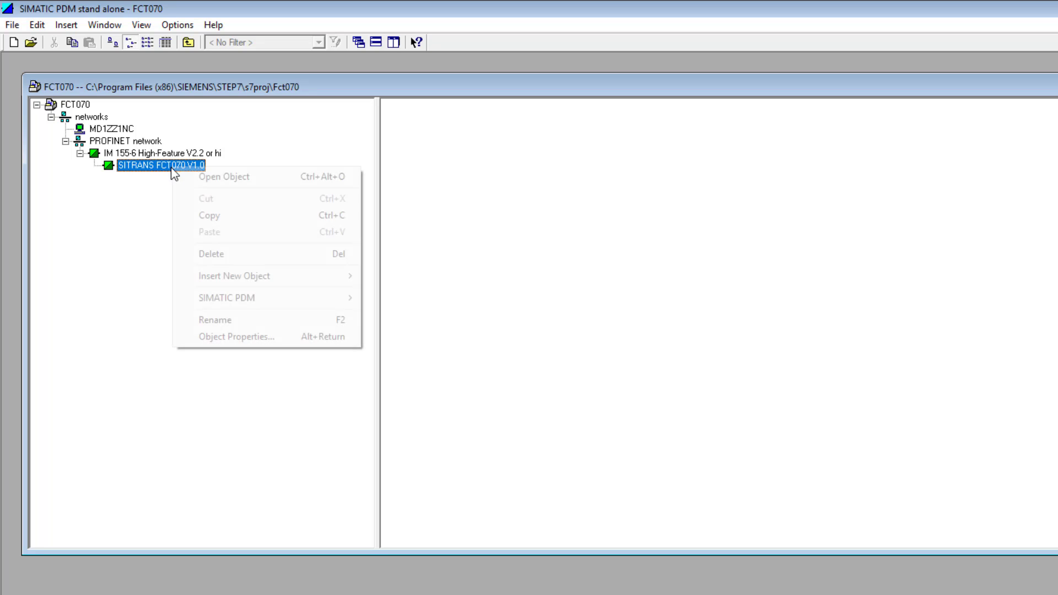
Open the FCT070 parameter view, expand Maintenance and diagnostics, and show Help > About (V9.1).
left_click(253, 181)
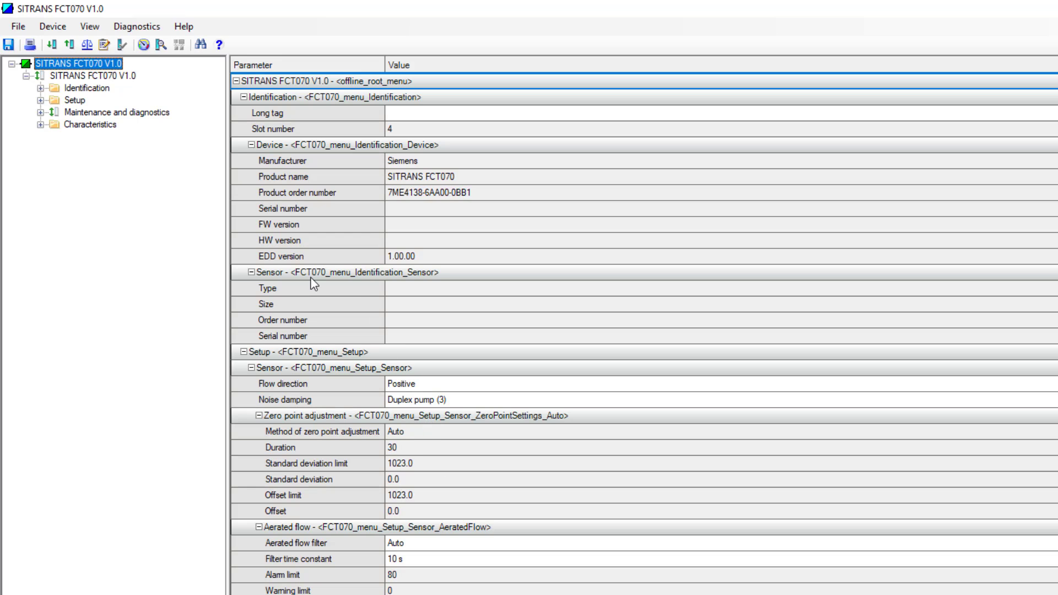
left_click(40, 113)
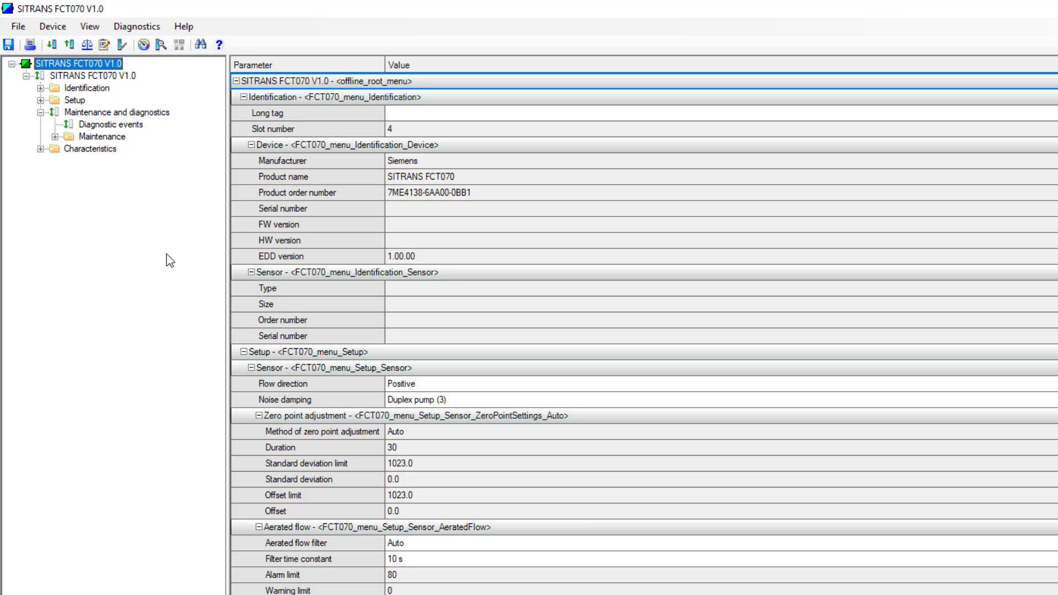
left_click(185, 27)
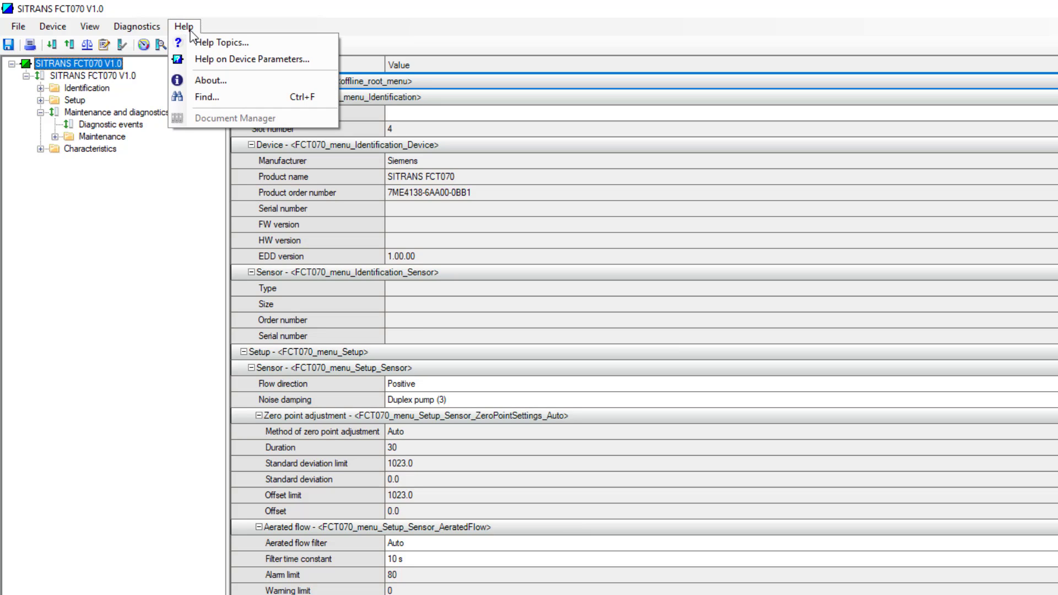
left_click(226, 78)
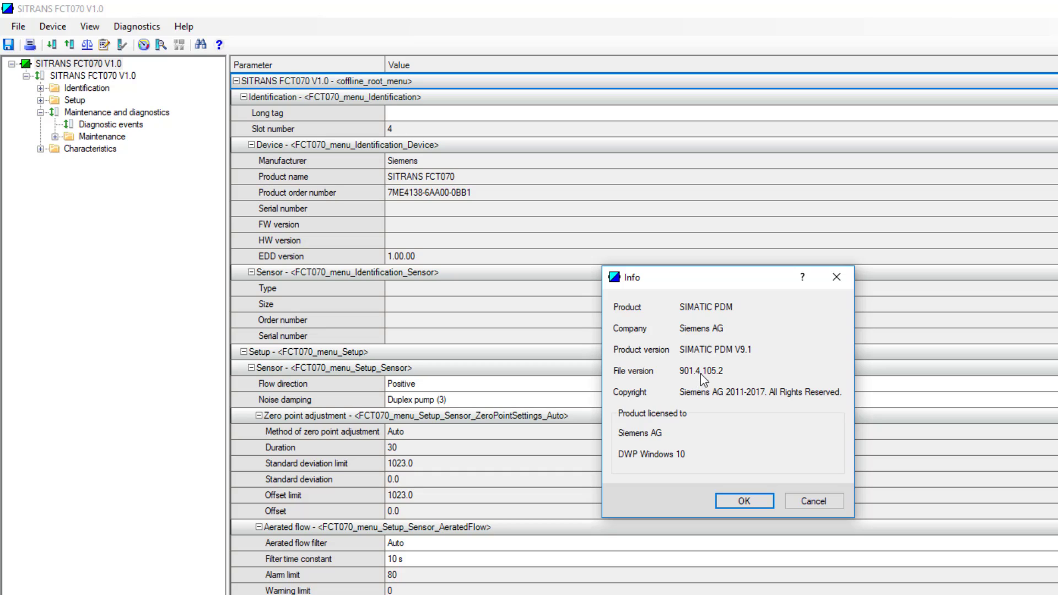
Close the Info dialog and load the module's parameters from the device to PG/PC.
left_click(744, 500)
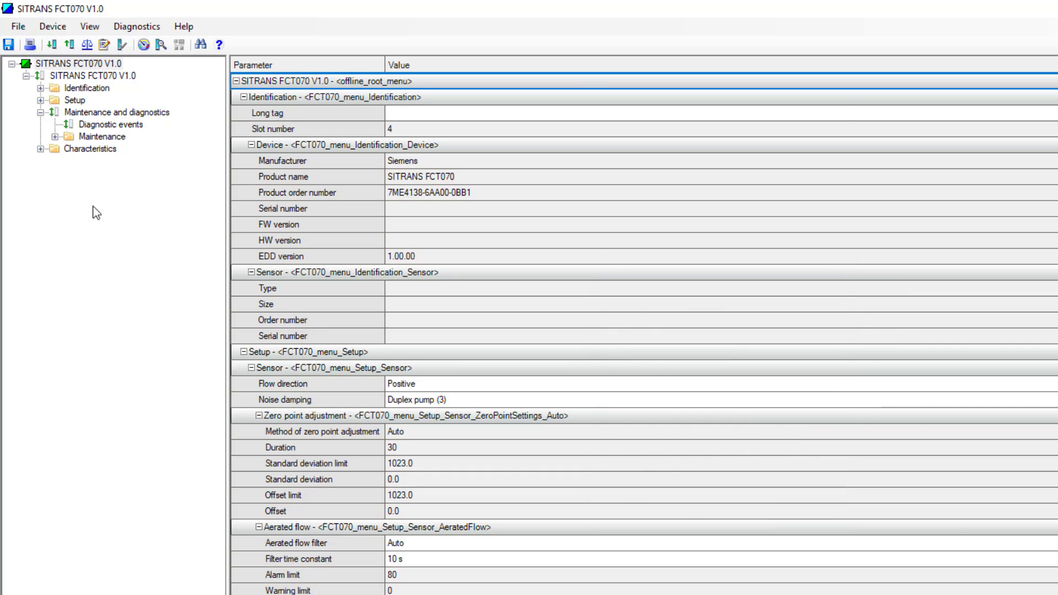
left_click(68, 45)
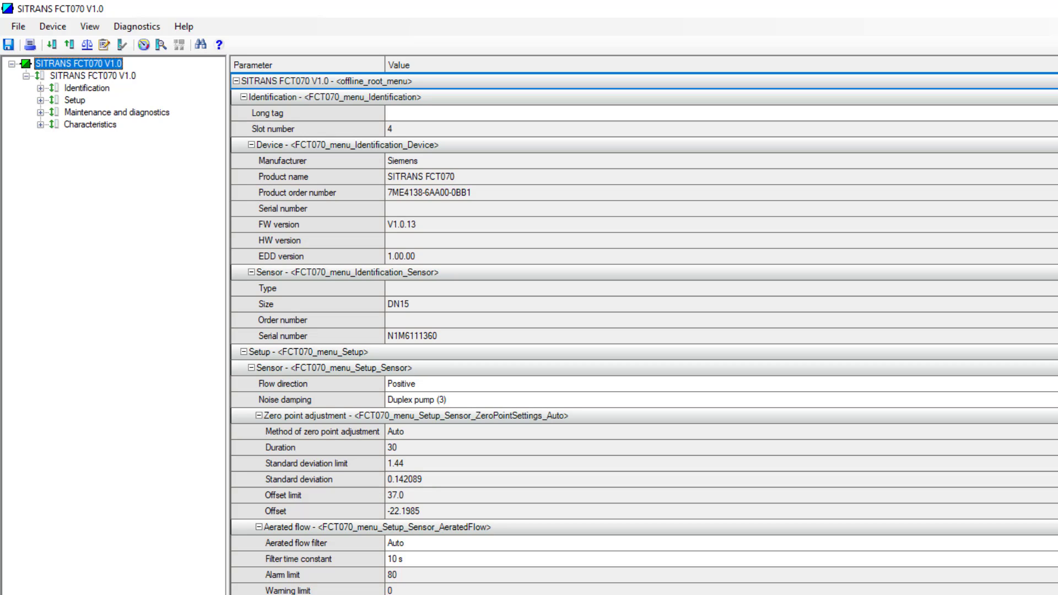
left_click(51, 26)
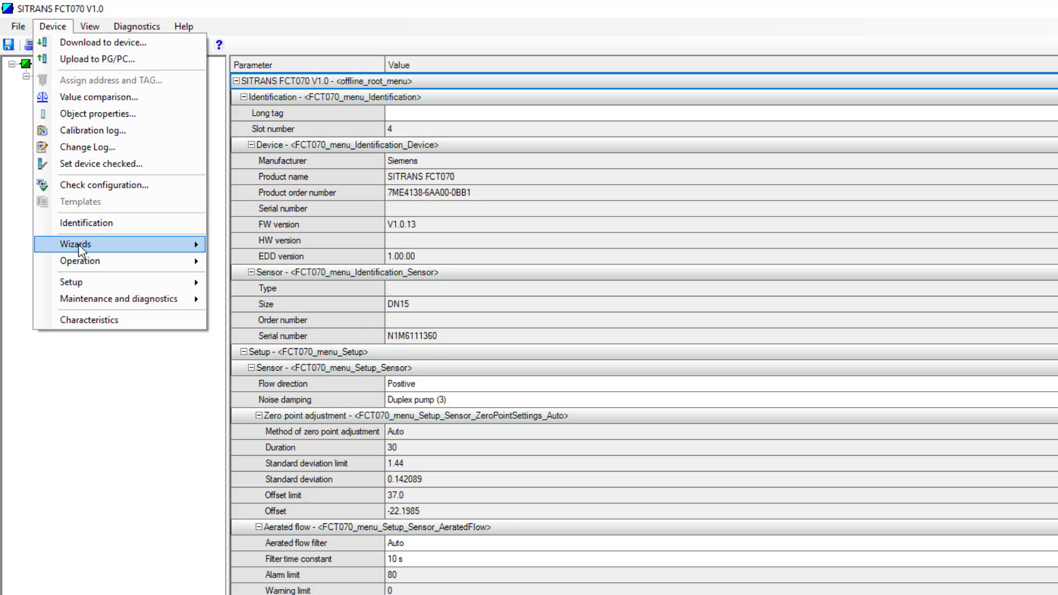
Start the Quick Start wizard and enter the long tag Stourport_FCT070.
mouse_move(79, 244)
left_click(302, 249)
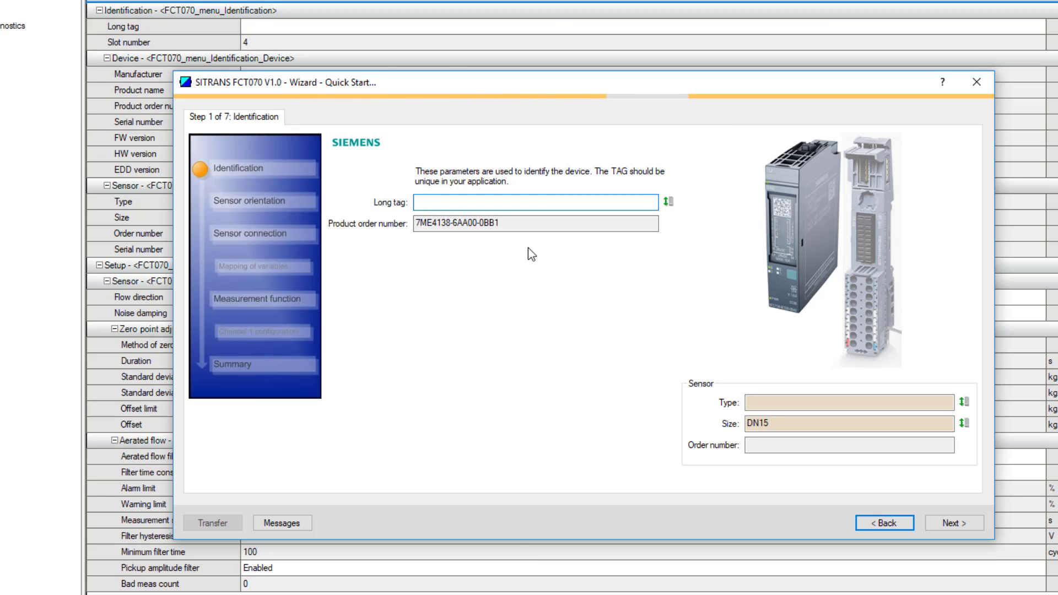
type("Stou")
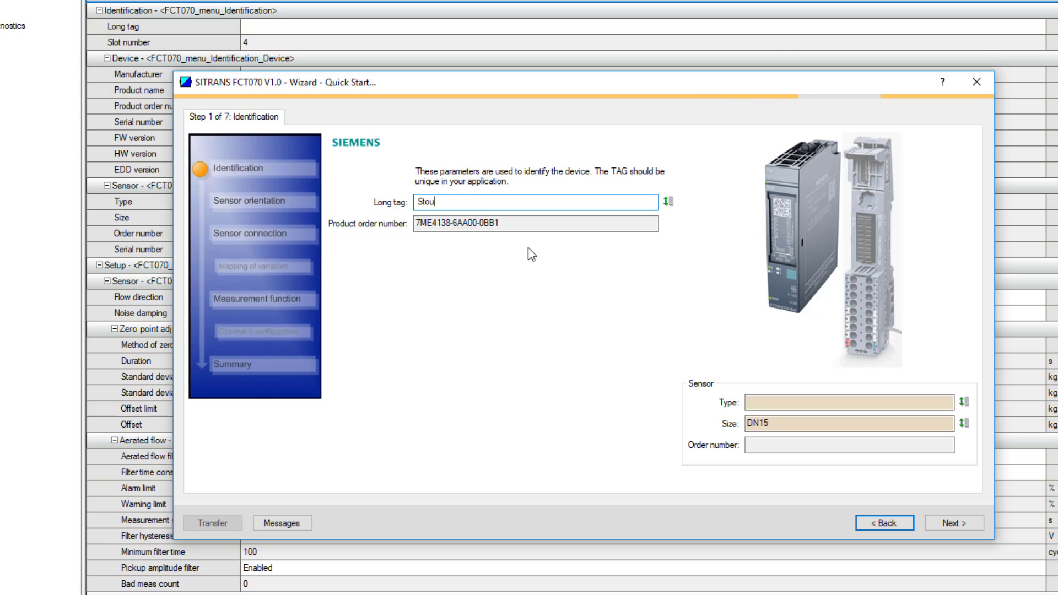
type("dl")
left_click(942, 527)
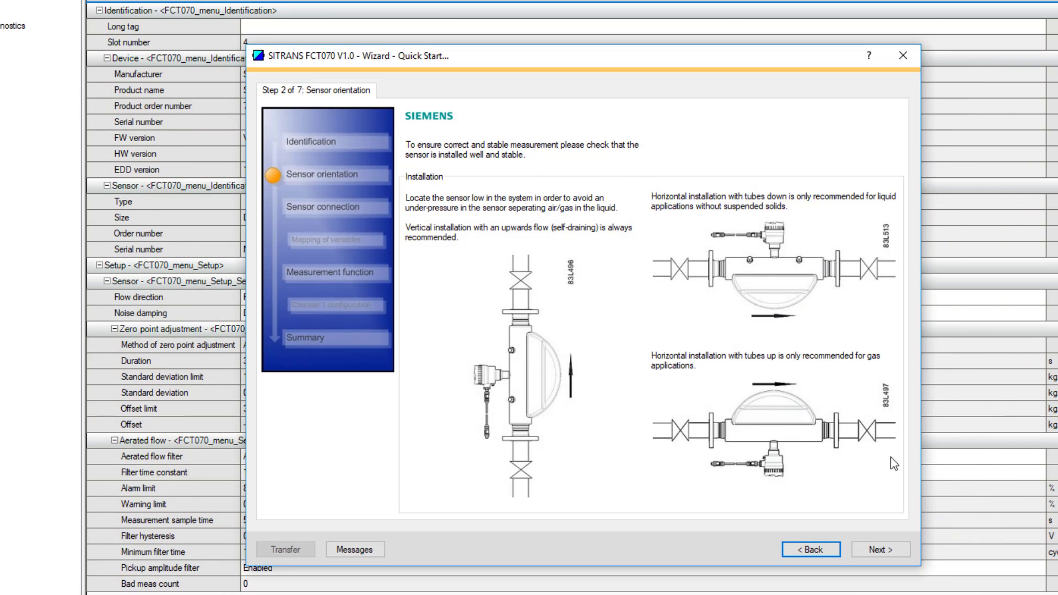
left_click(878, 552)
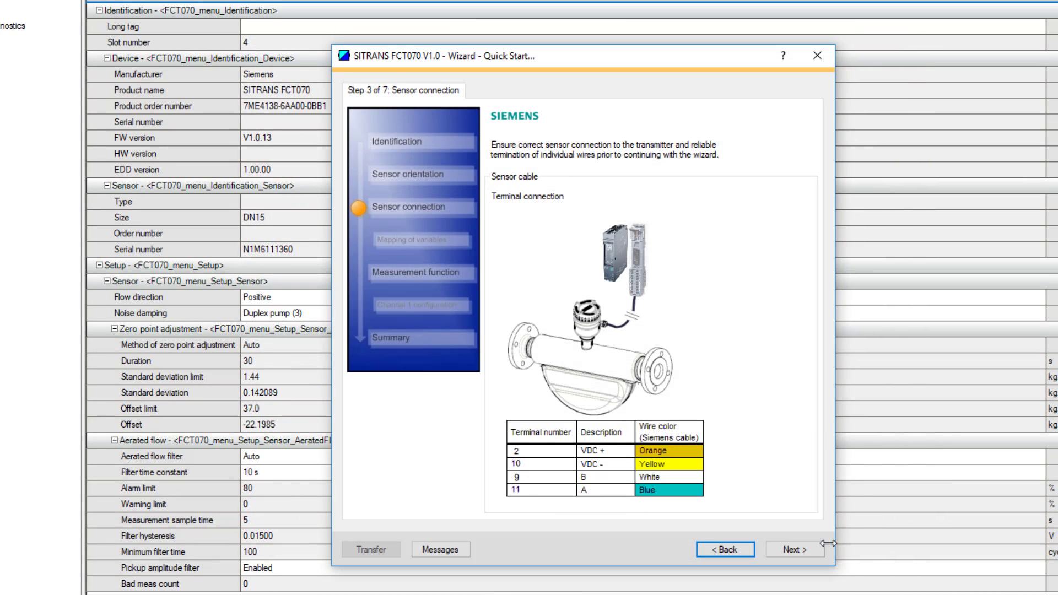
Keep Positive flow direction, apply the wizard settings to the device, and close the message log.
left_click(788, 550)
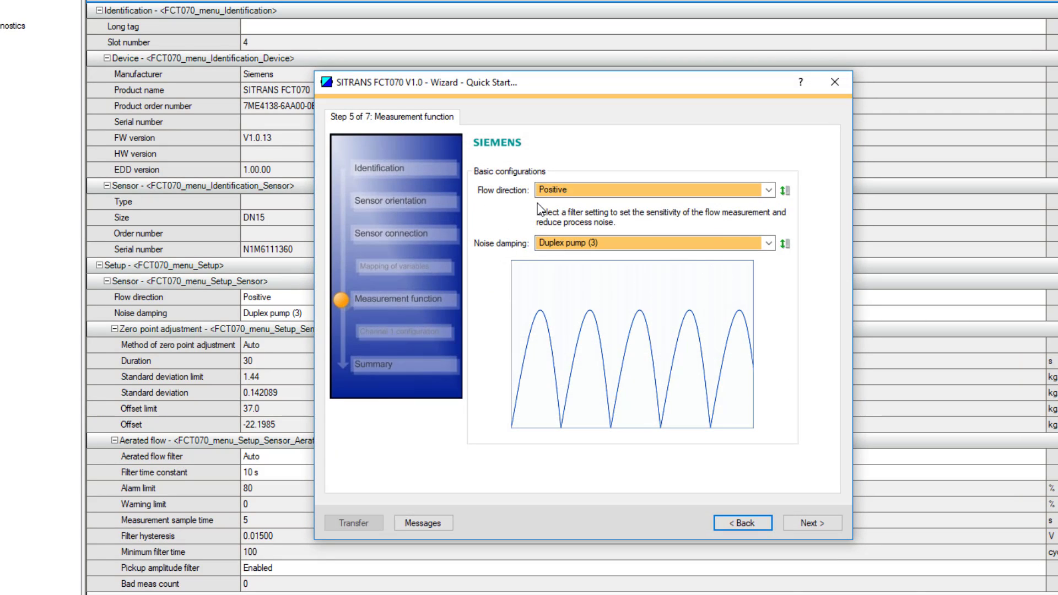
left_click(768, 190)
left_click(772, 190)
left_click(808, 526)
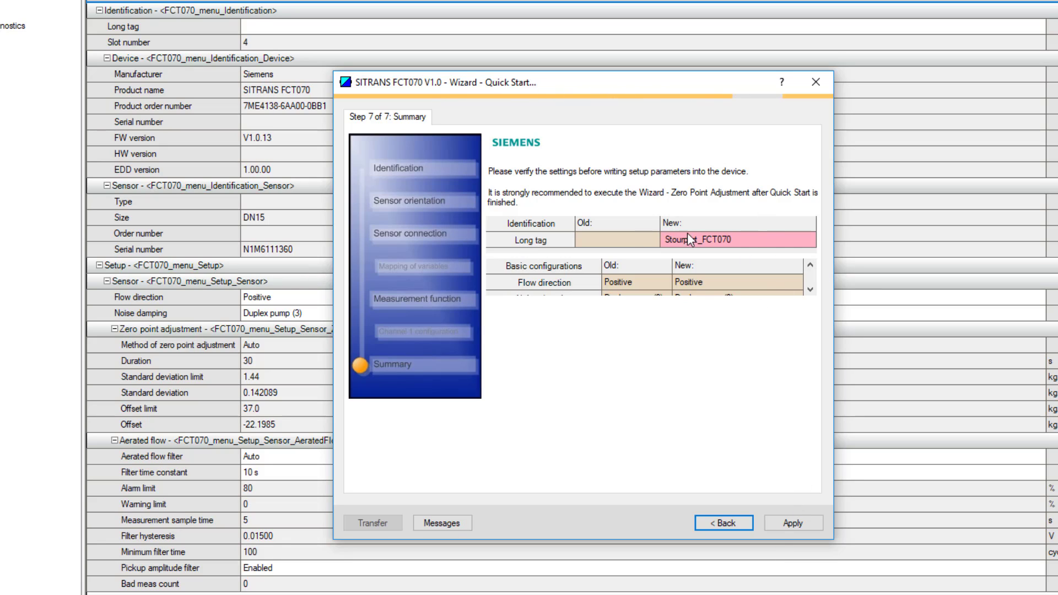
left_click(784, 522)
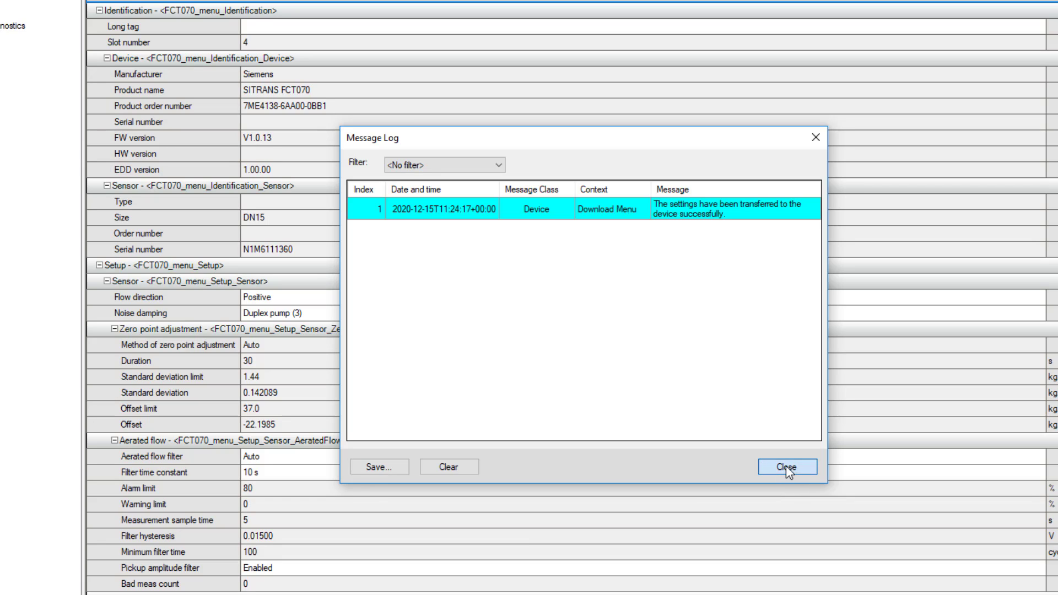
left_click(785, 466)
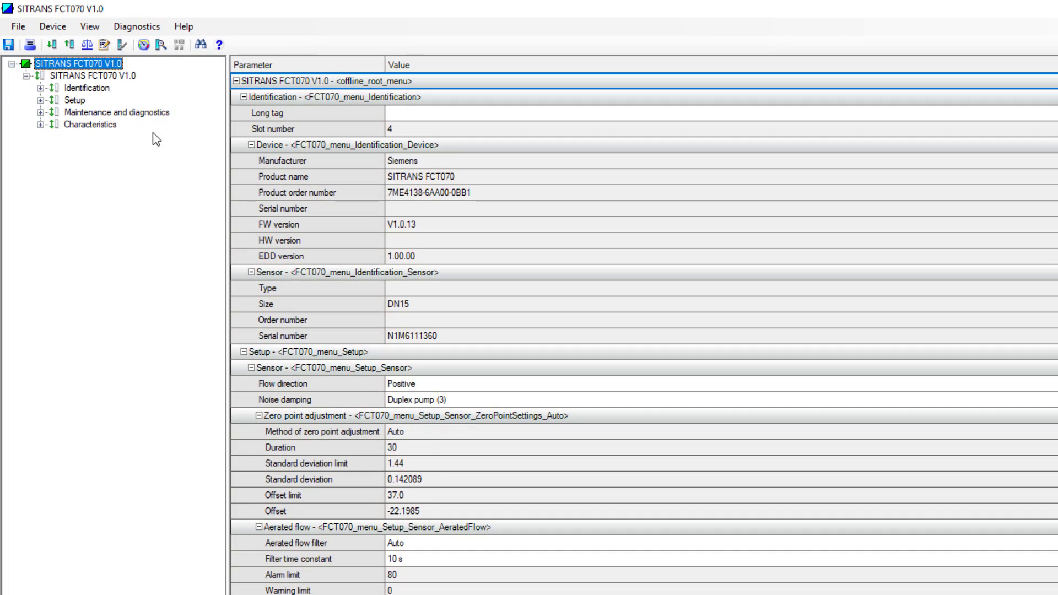
Set Empty tube detection to Enabled in the Density settings, with the 500.0 kg/m³ limit, and close the dialog.
left_click(53, 26)
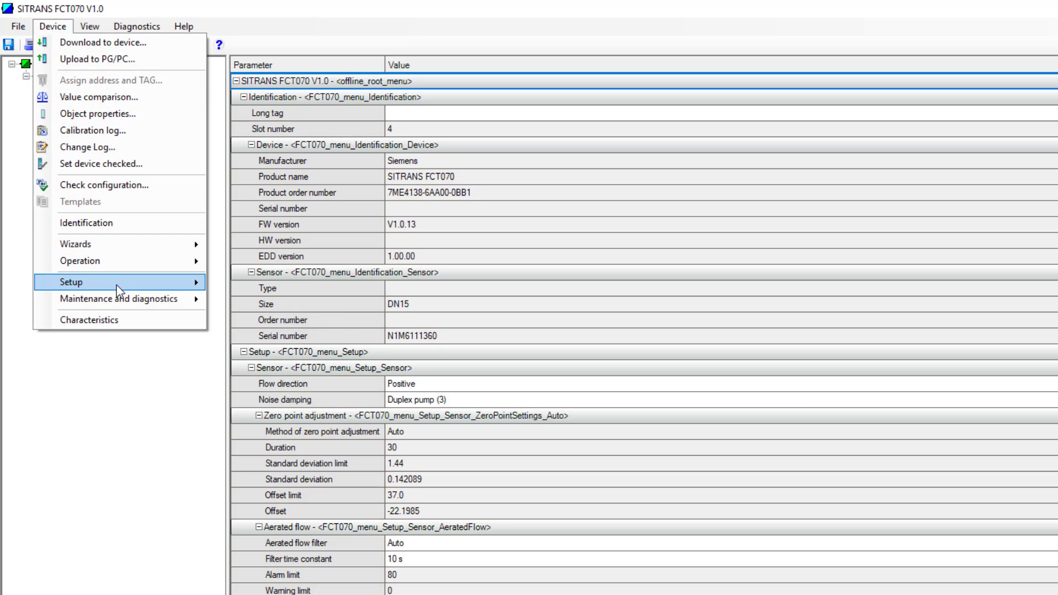
mouse_move(117, 287)
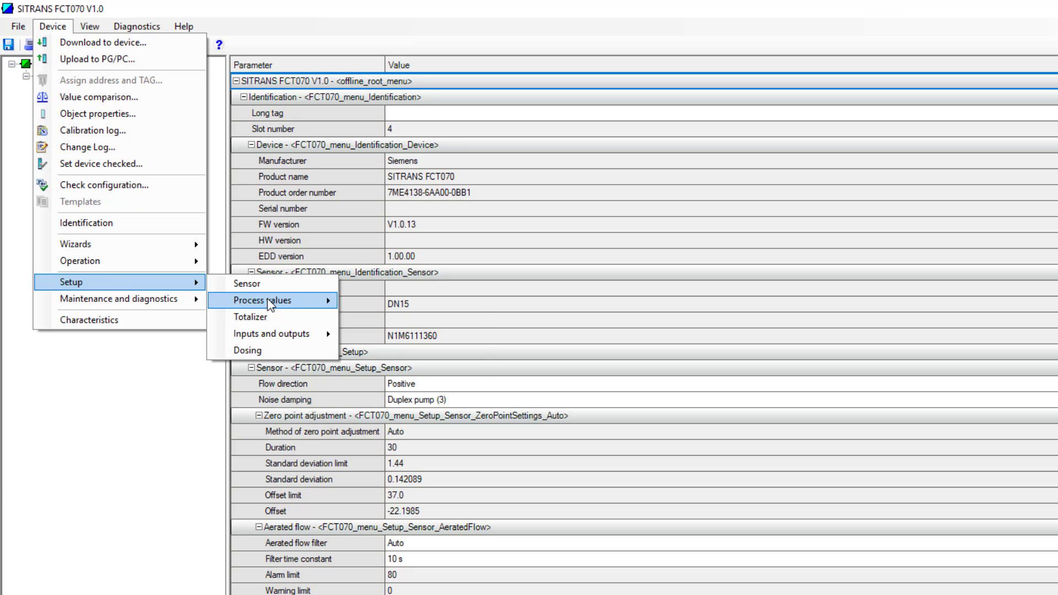
mouse_move(269, 305)
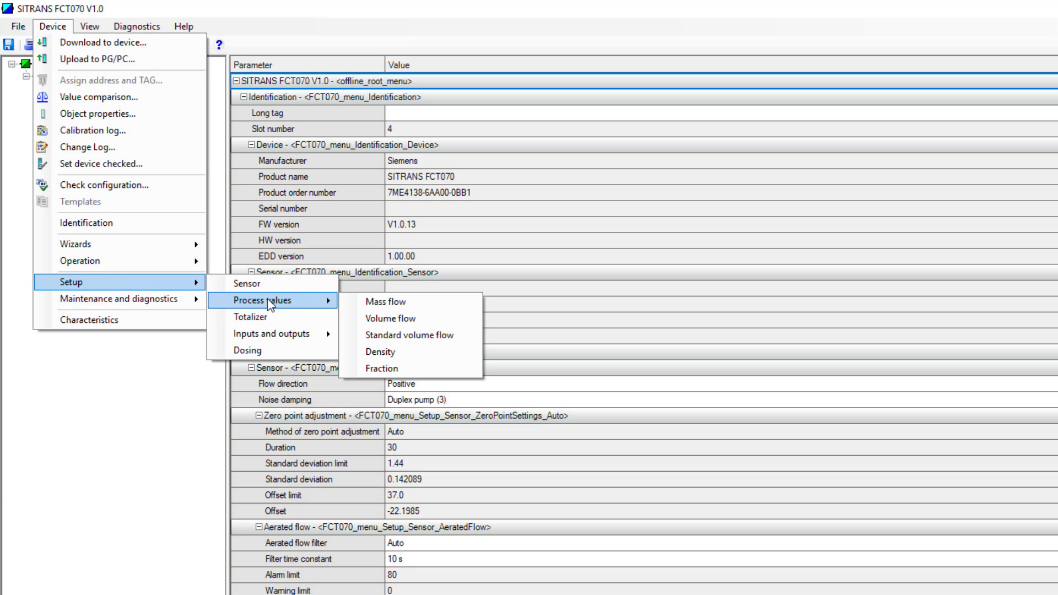
left_click(373, 353)
left_click(675, 362)
left_click(679, 366)
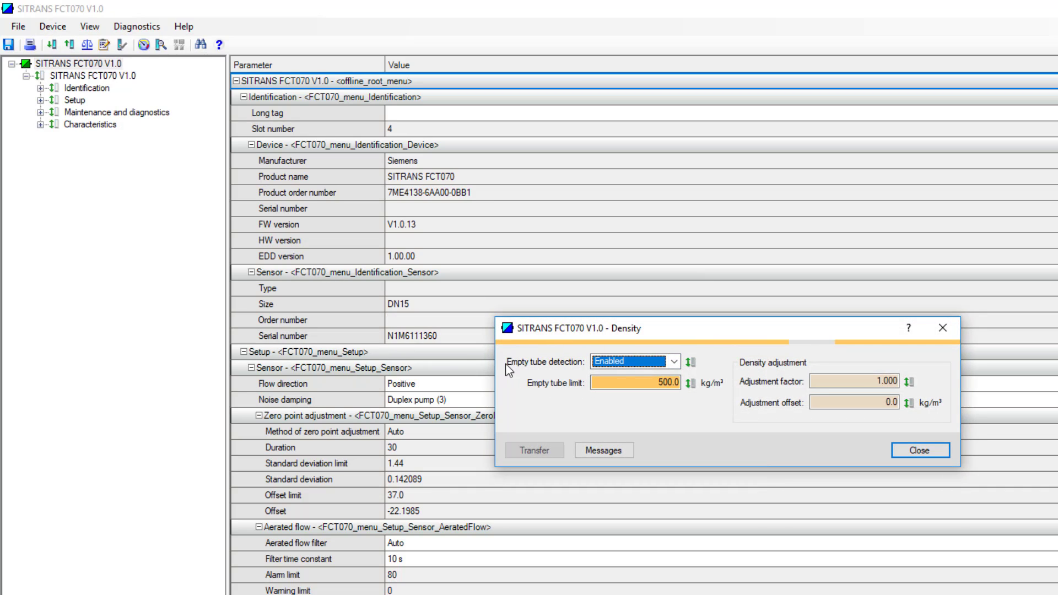
left_click(675, 364)
left_click(677, 366)
left_click(897, 449)
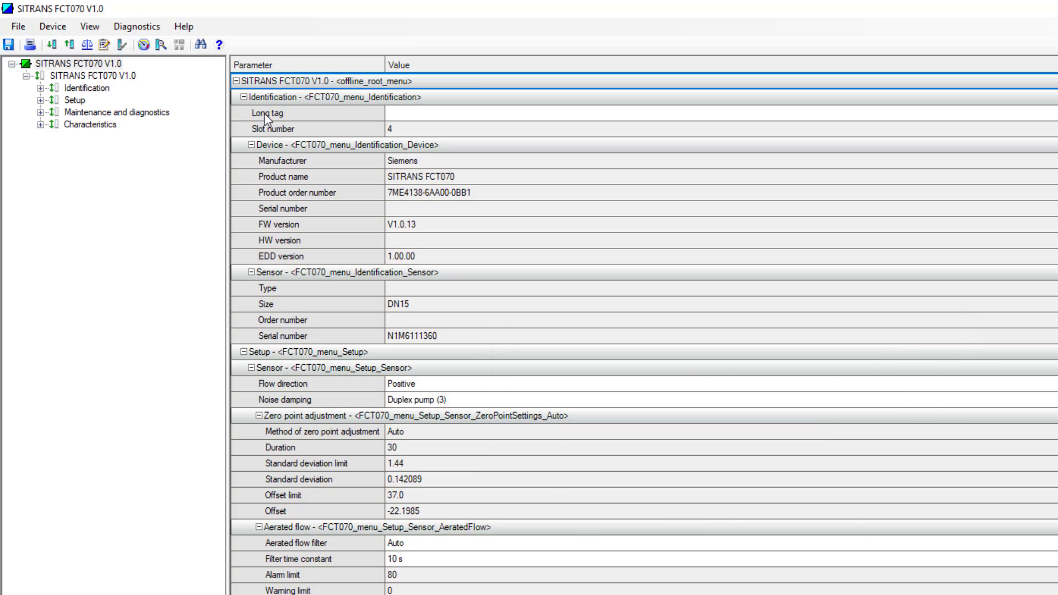
left_click(137, 26)
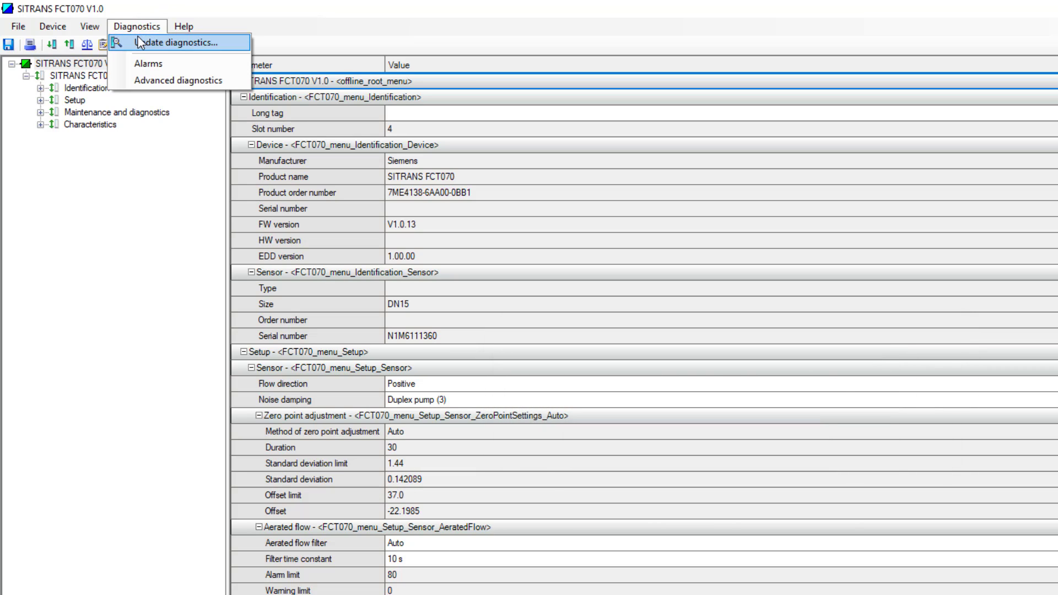
left_click(150, 68)
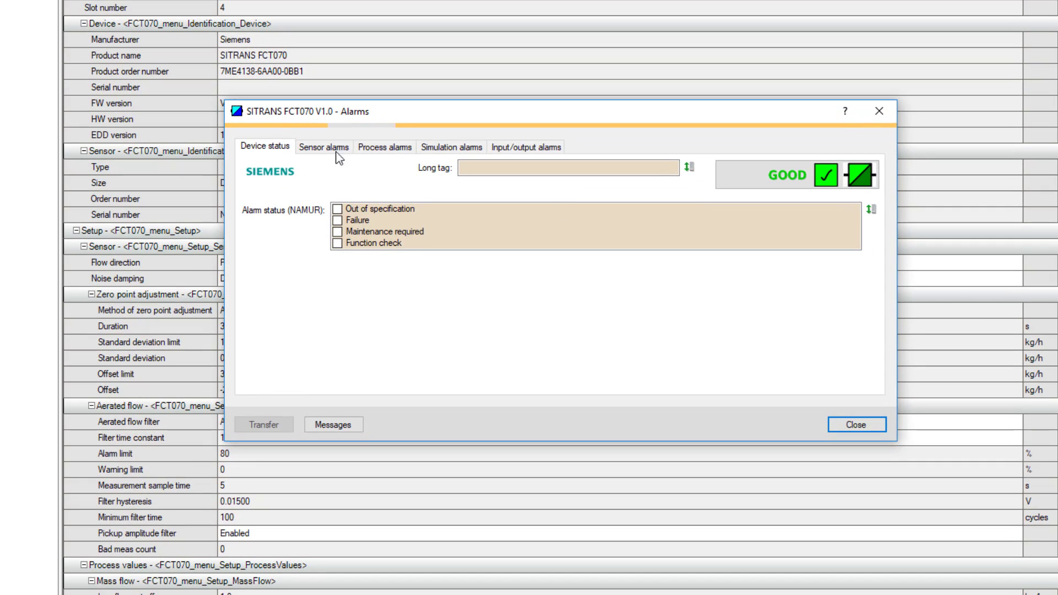
left_click(458, 236)
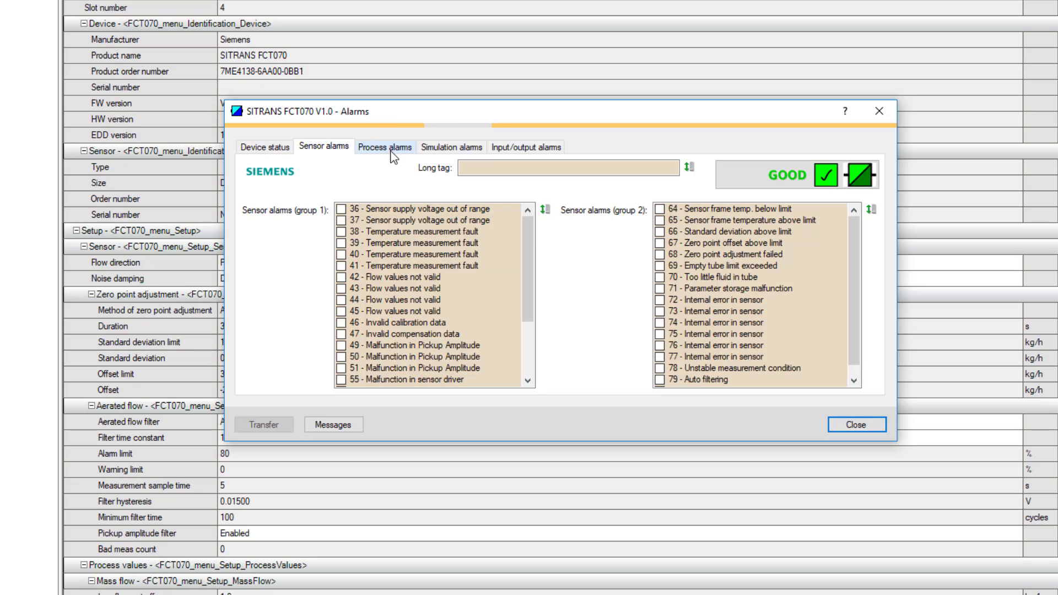
left_click(390, 156)
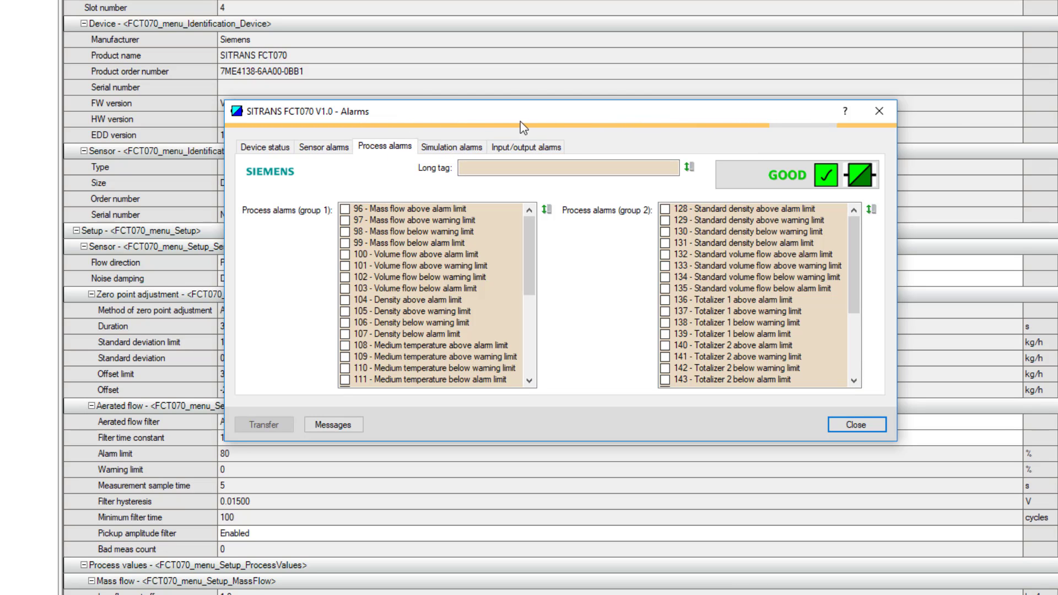
left_click(520, 148)
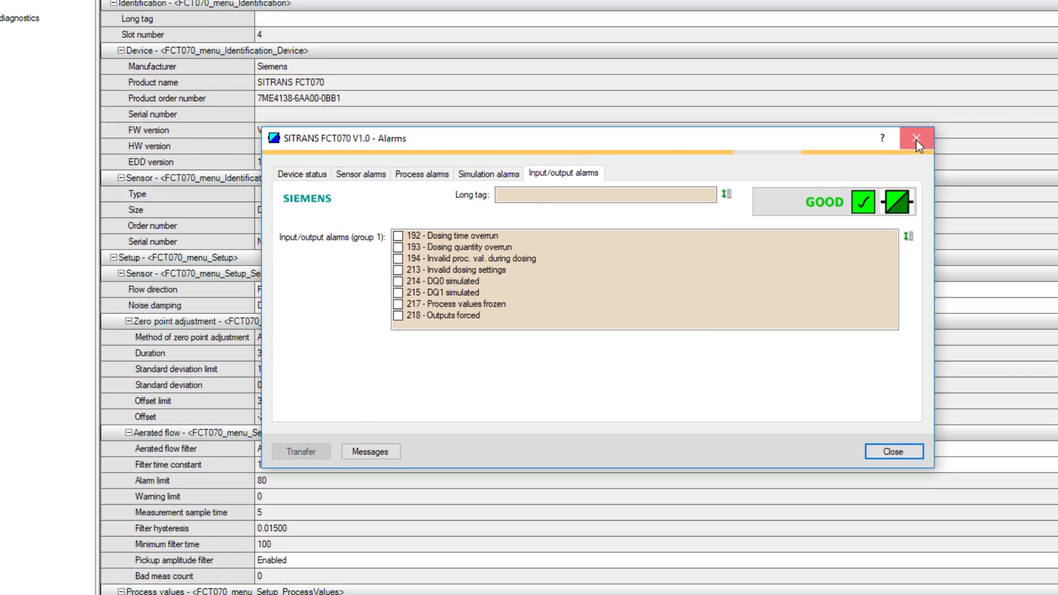
left_click(878, 111)
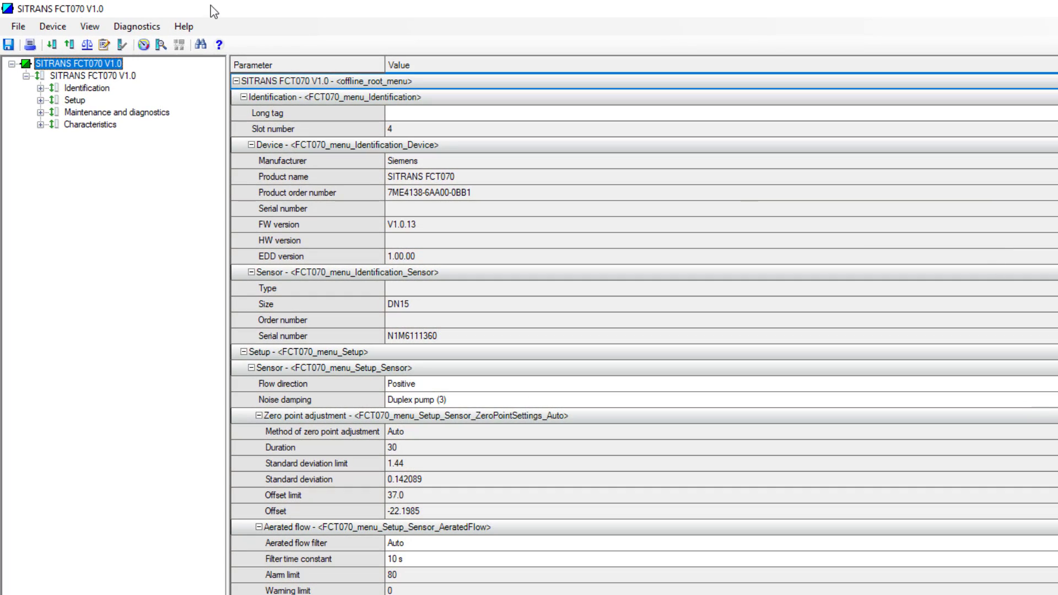
Show the Sensor tab of Advanced diagnostics (609.47 Hz, pickups 0.0646 V and 0.0674 V) and review its combined trend.
left_click(138, 21)
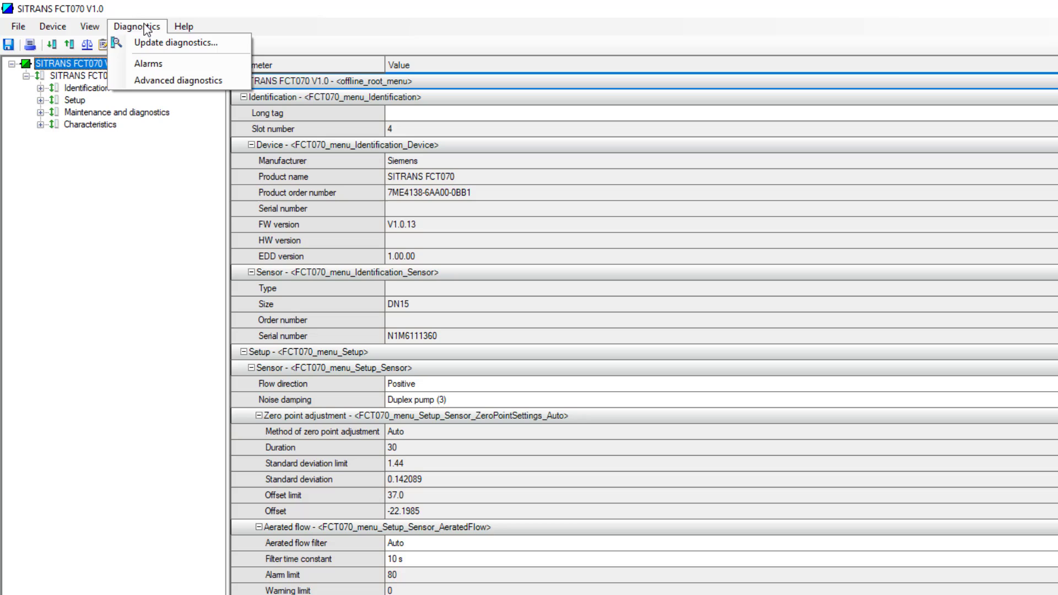
left_click(151, 79)
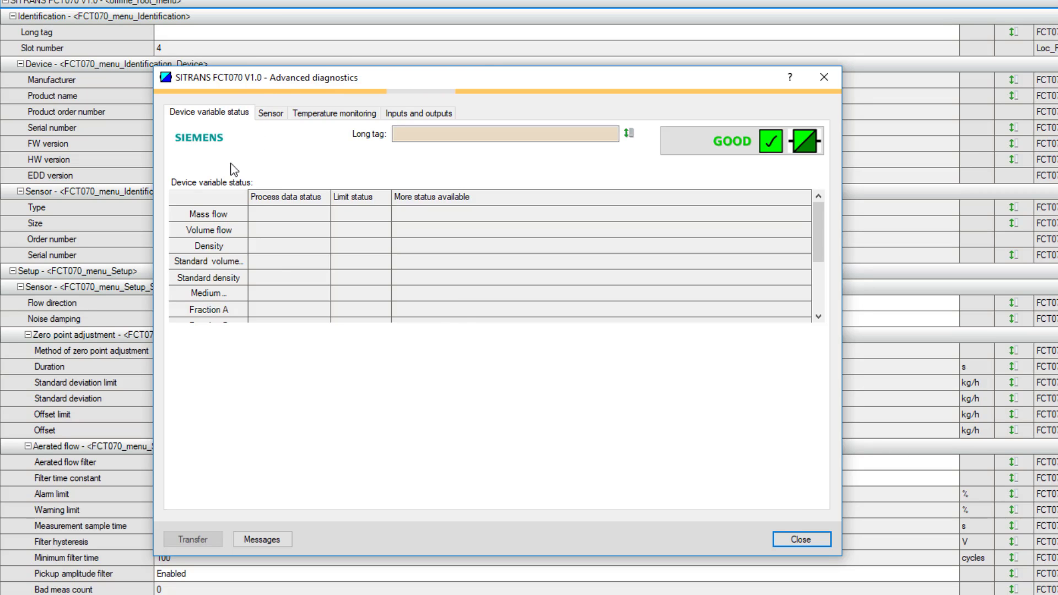
left_click(263, 115)
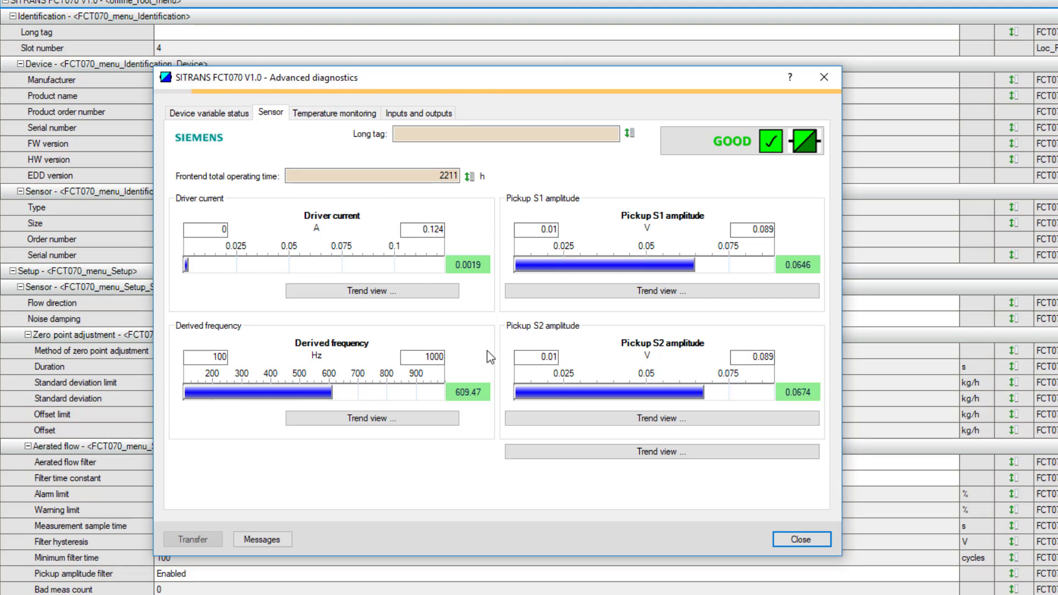
left_click(625, 449)
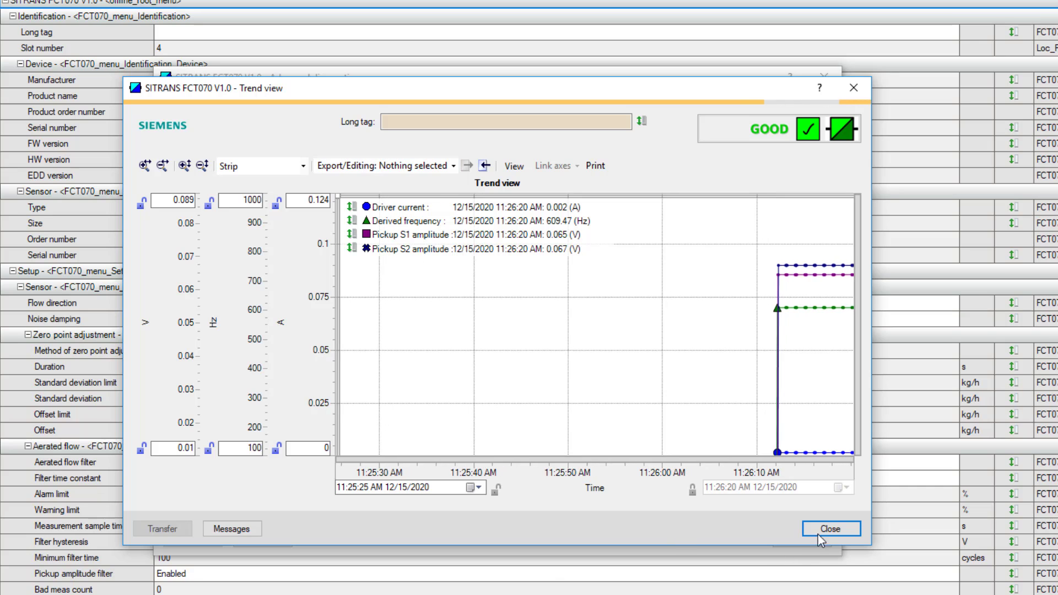
left_click(847, 529)
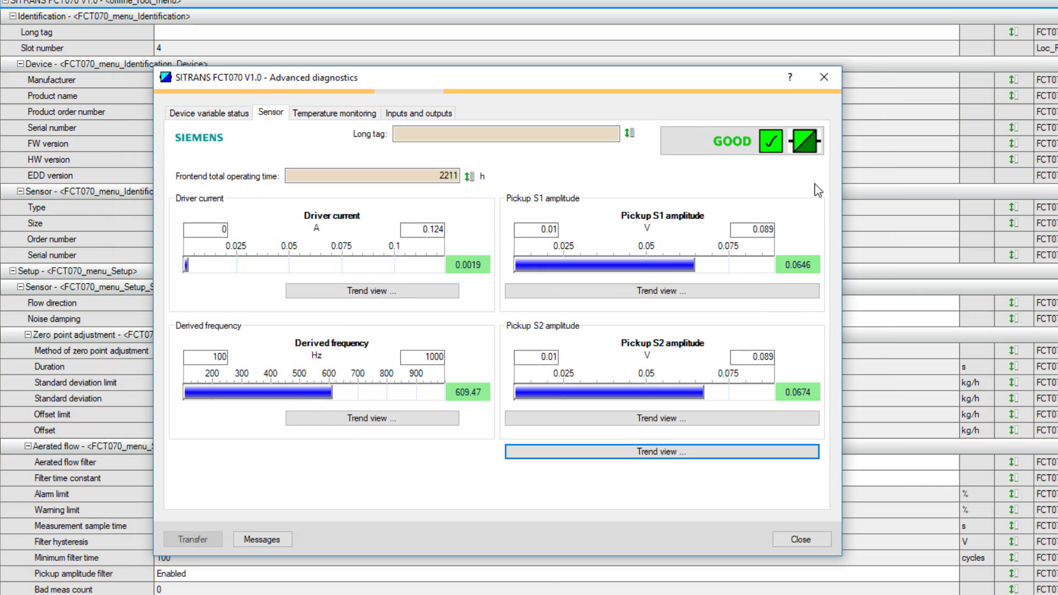
Close Advanced diagnostics and browse the Device > Operation Audit trail and Simulation submenus.
left_click(827, 74)
left_click(53, 26)
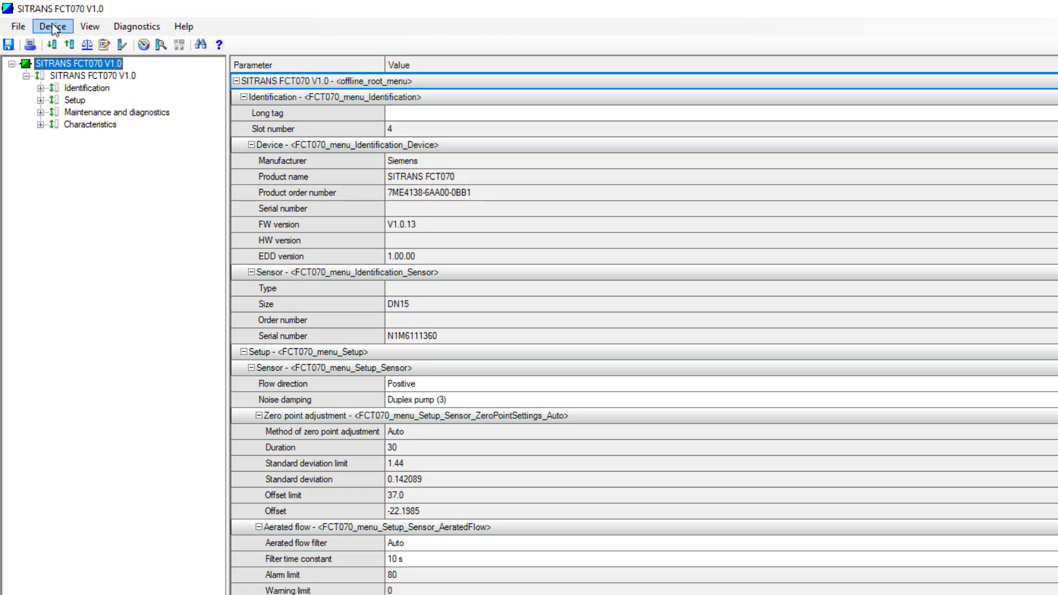
mouse_move(115, 271)
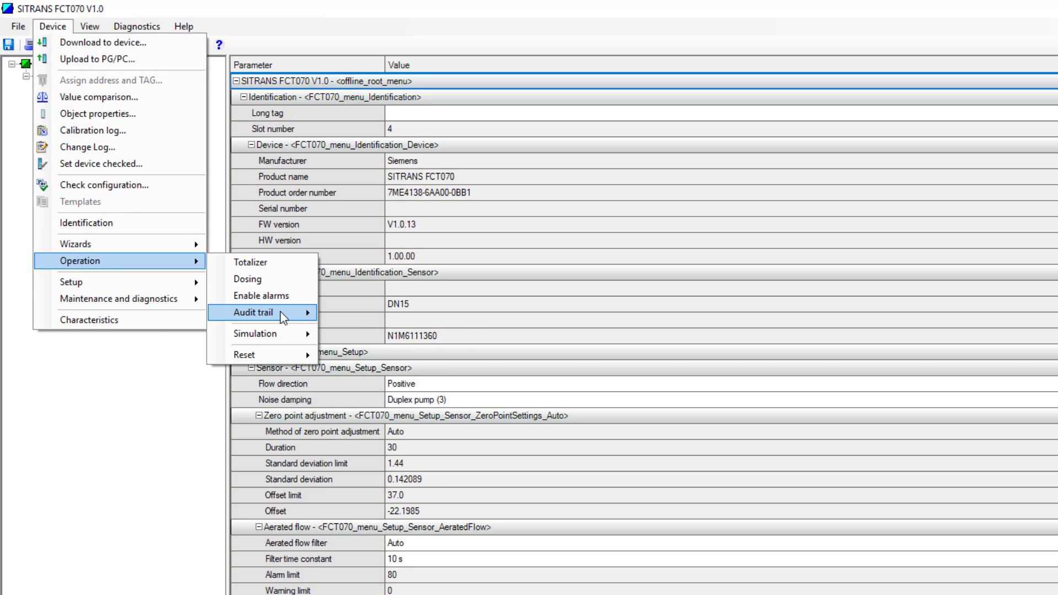
mouse_move(283, 317)
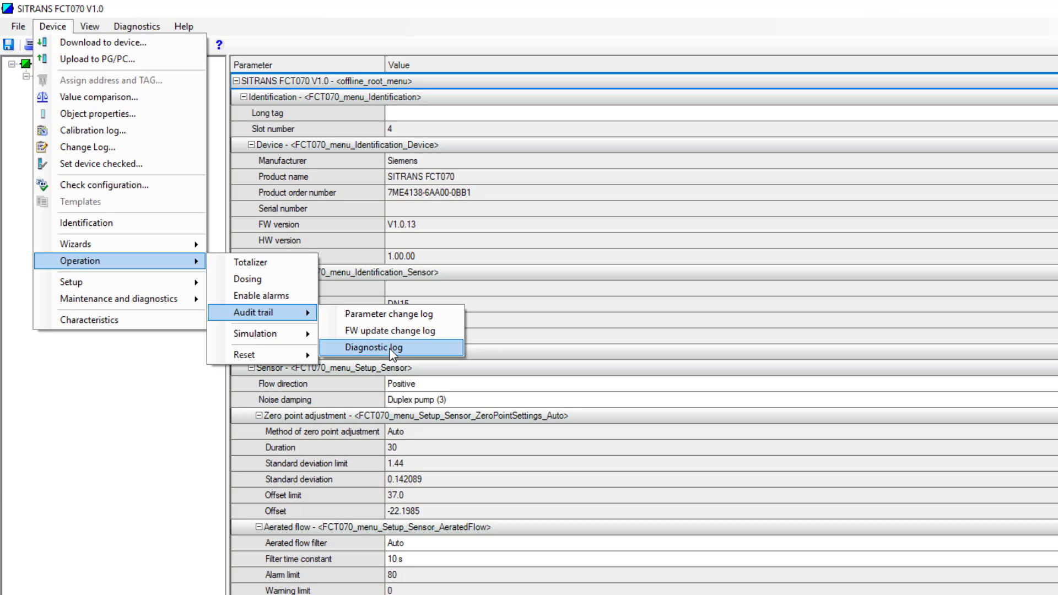
mouse_move(297, 333)
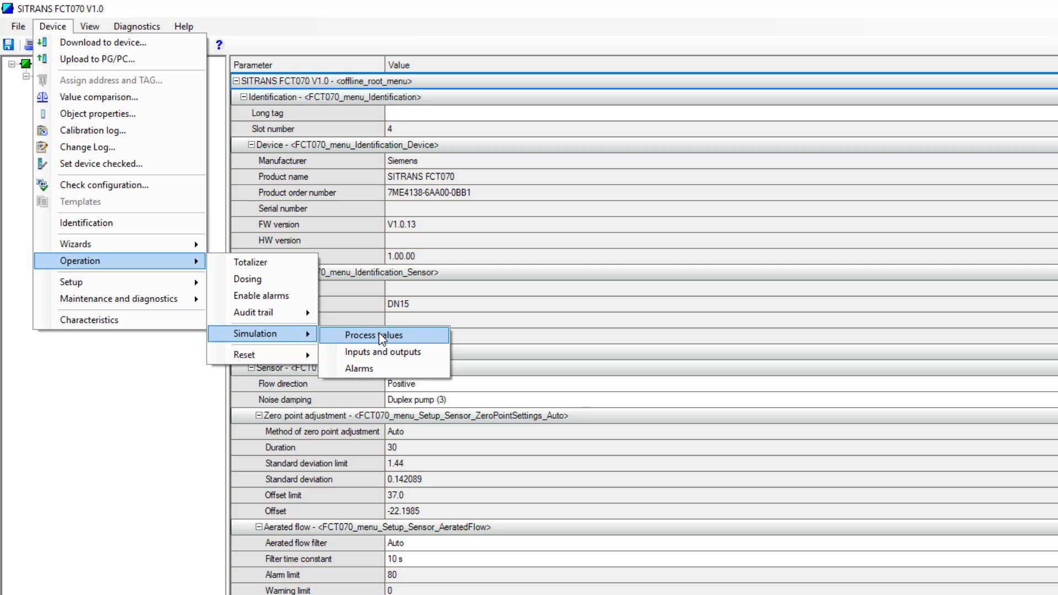
left_click(127, 434)
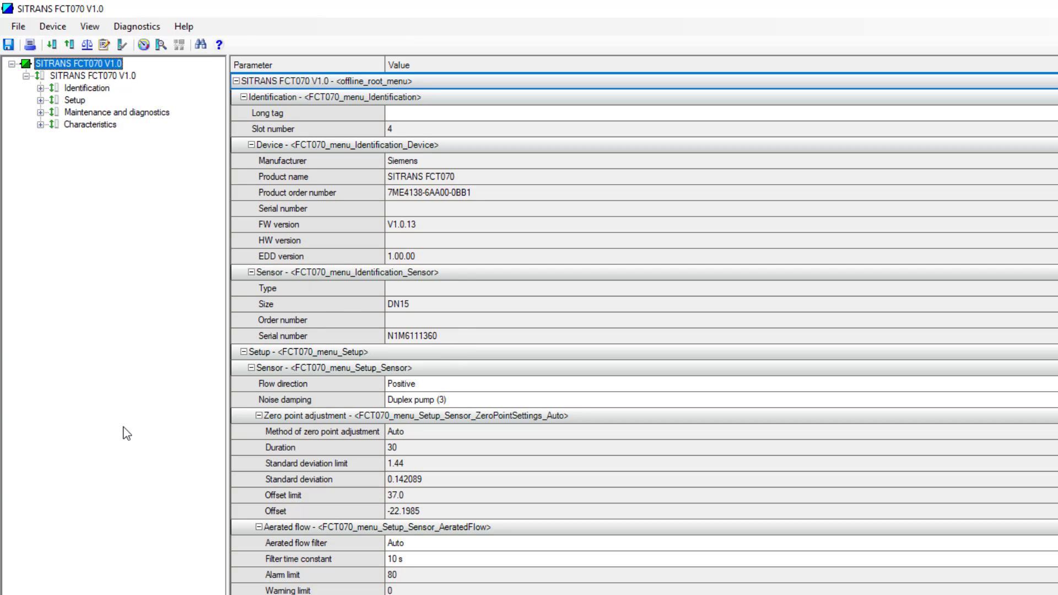